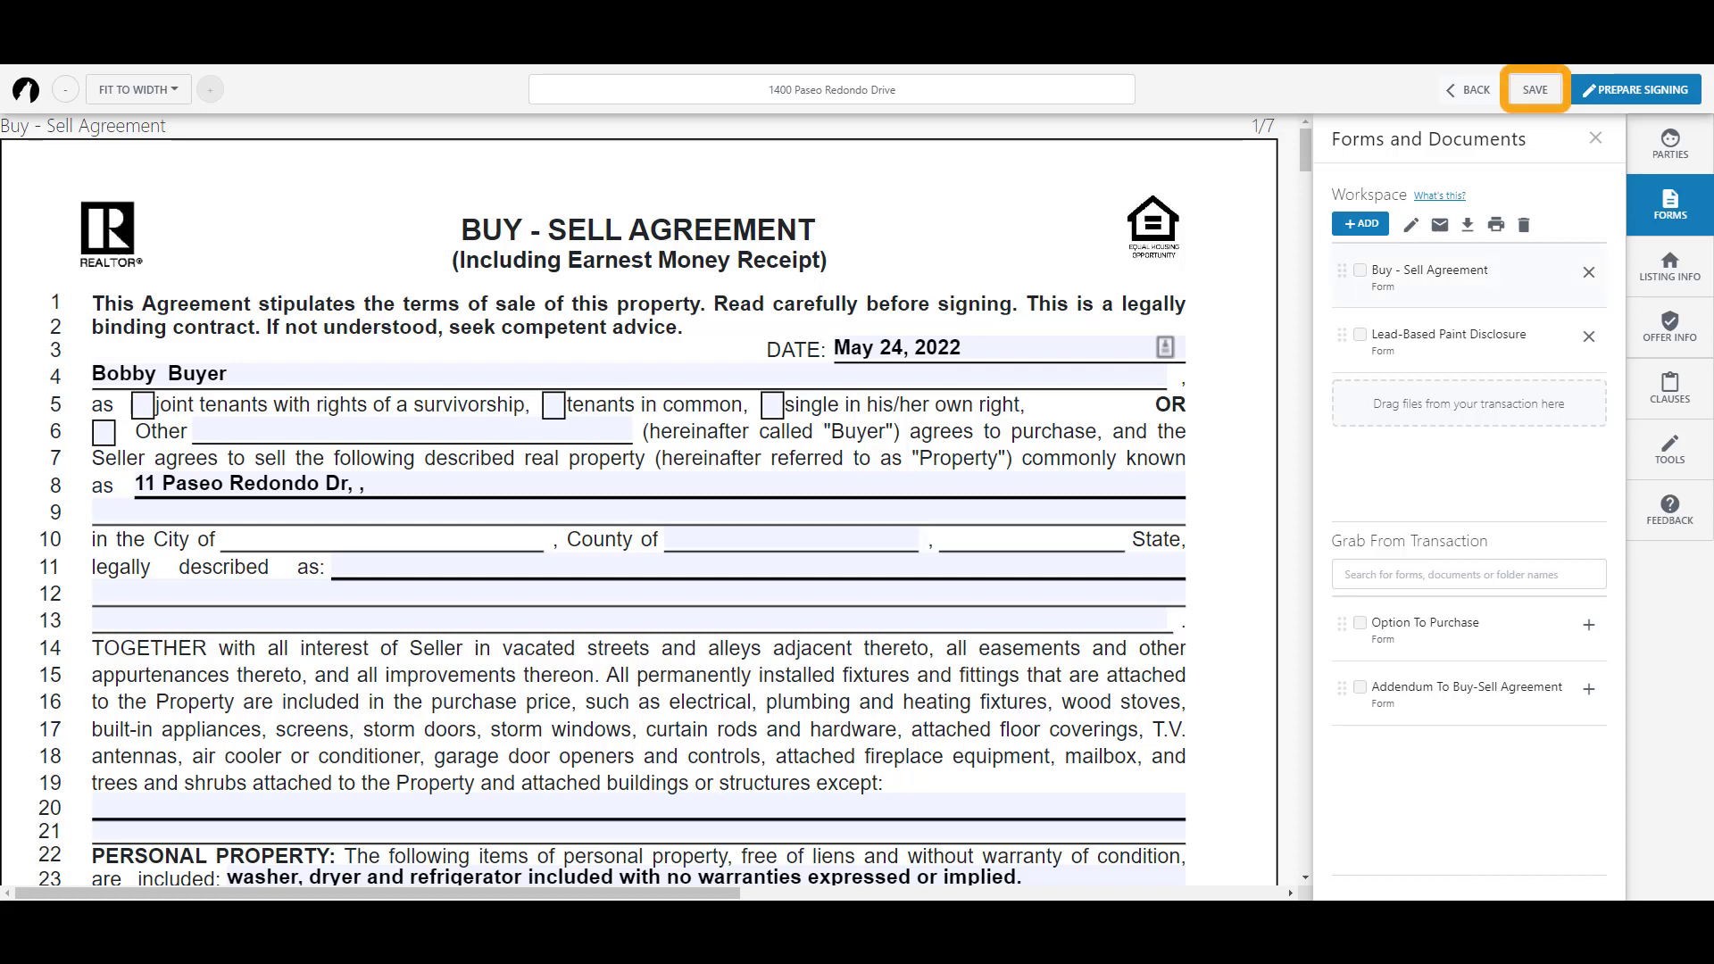
Step: Save the Buy-Sell Agreement workspace with its two forms
left_click(1533, 91)
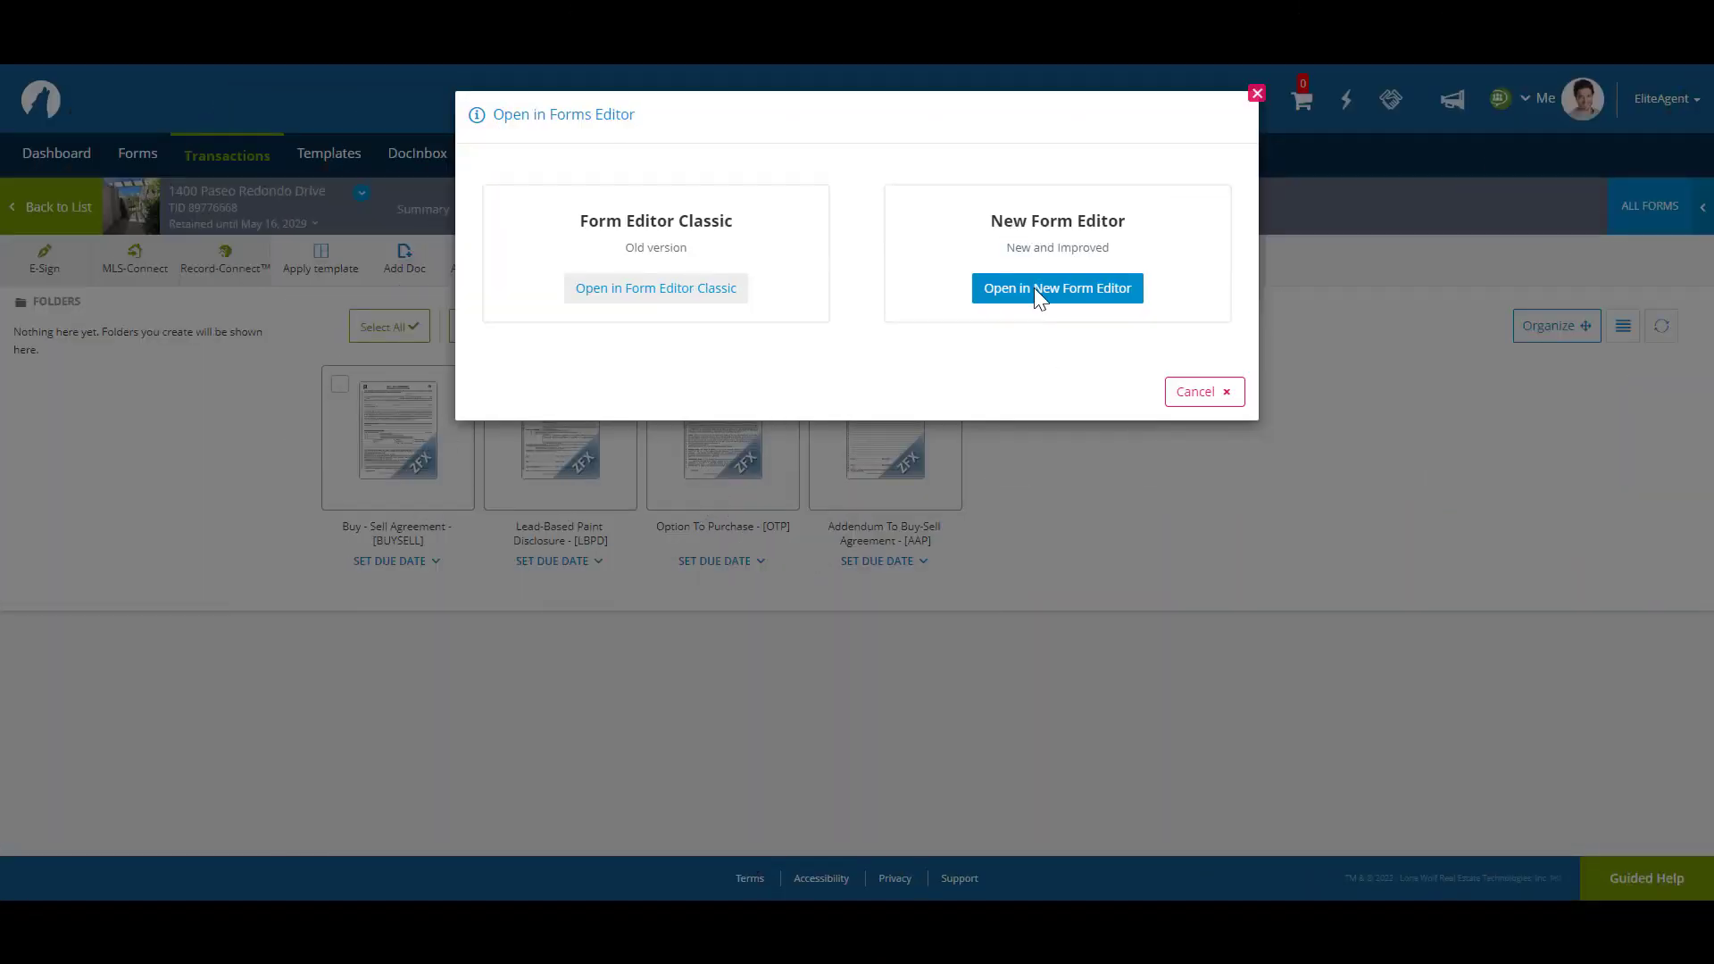
Step: Open the agreement in the New Form Editor and reopen the previous workspace
left_click(1035, 289)
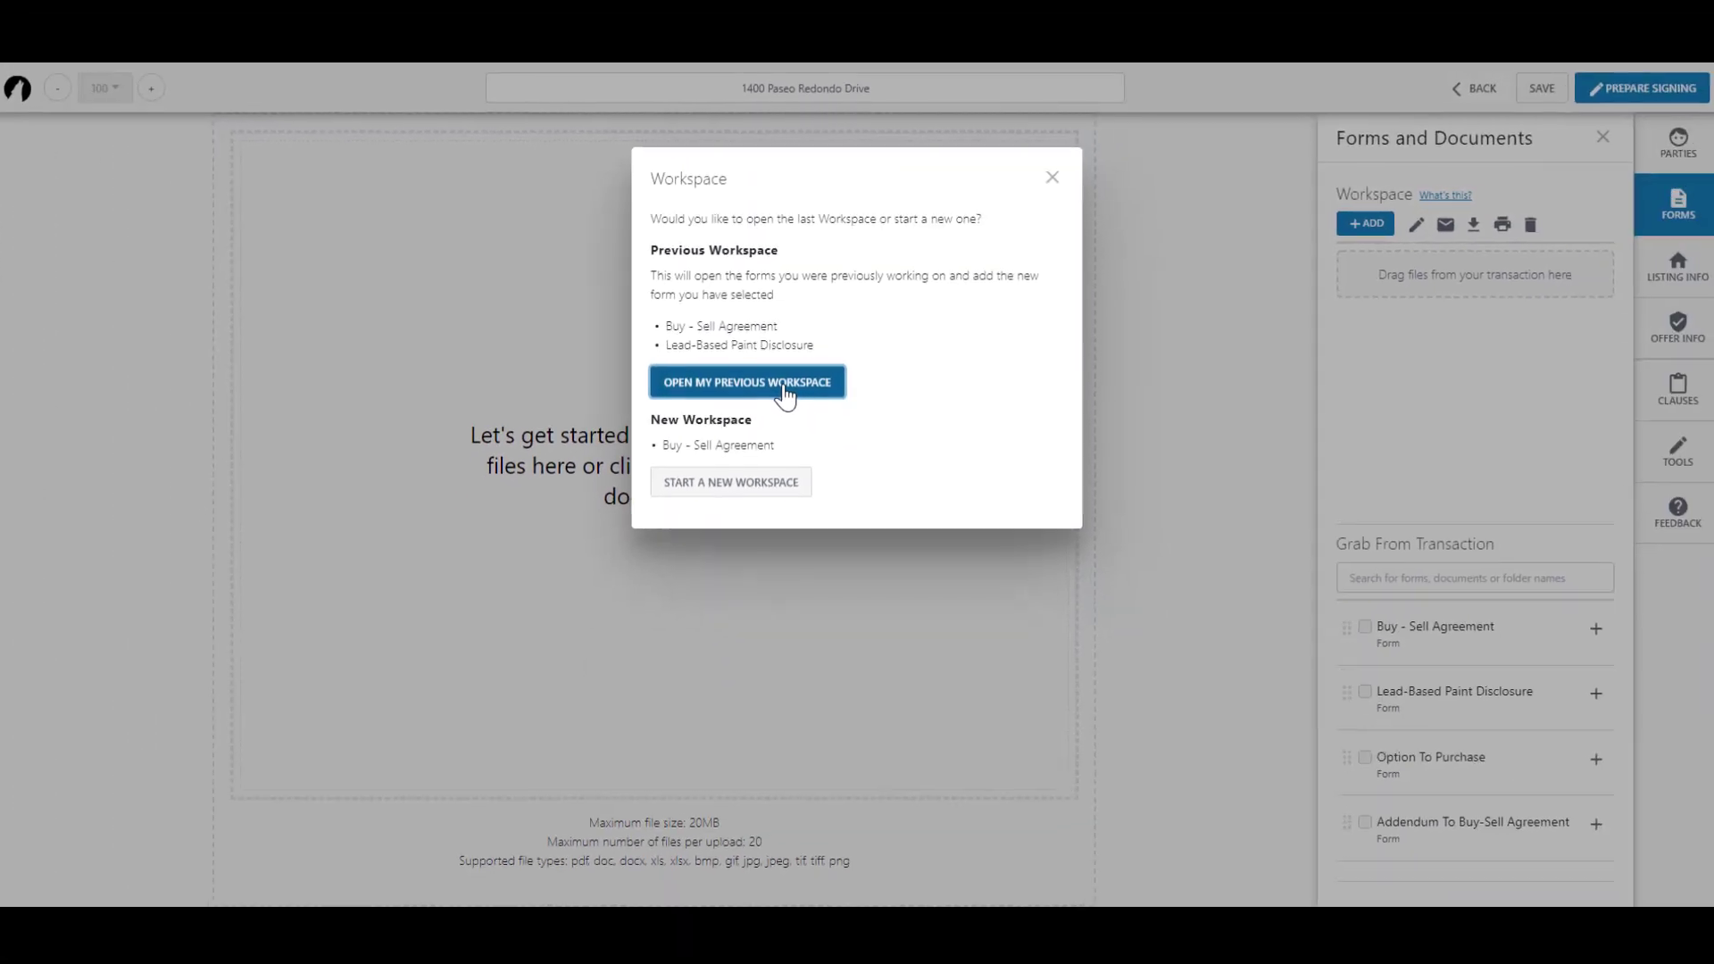
left_click(784, 383)
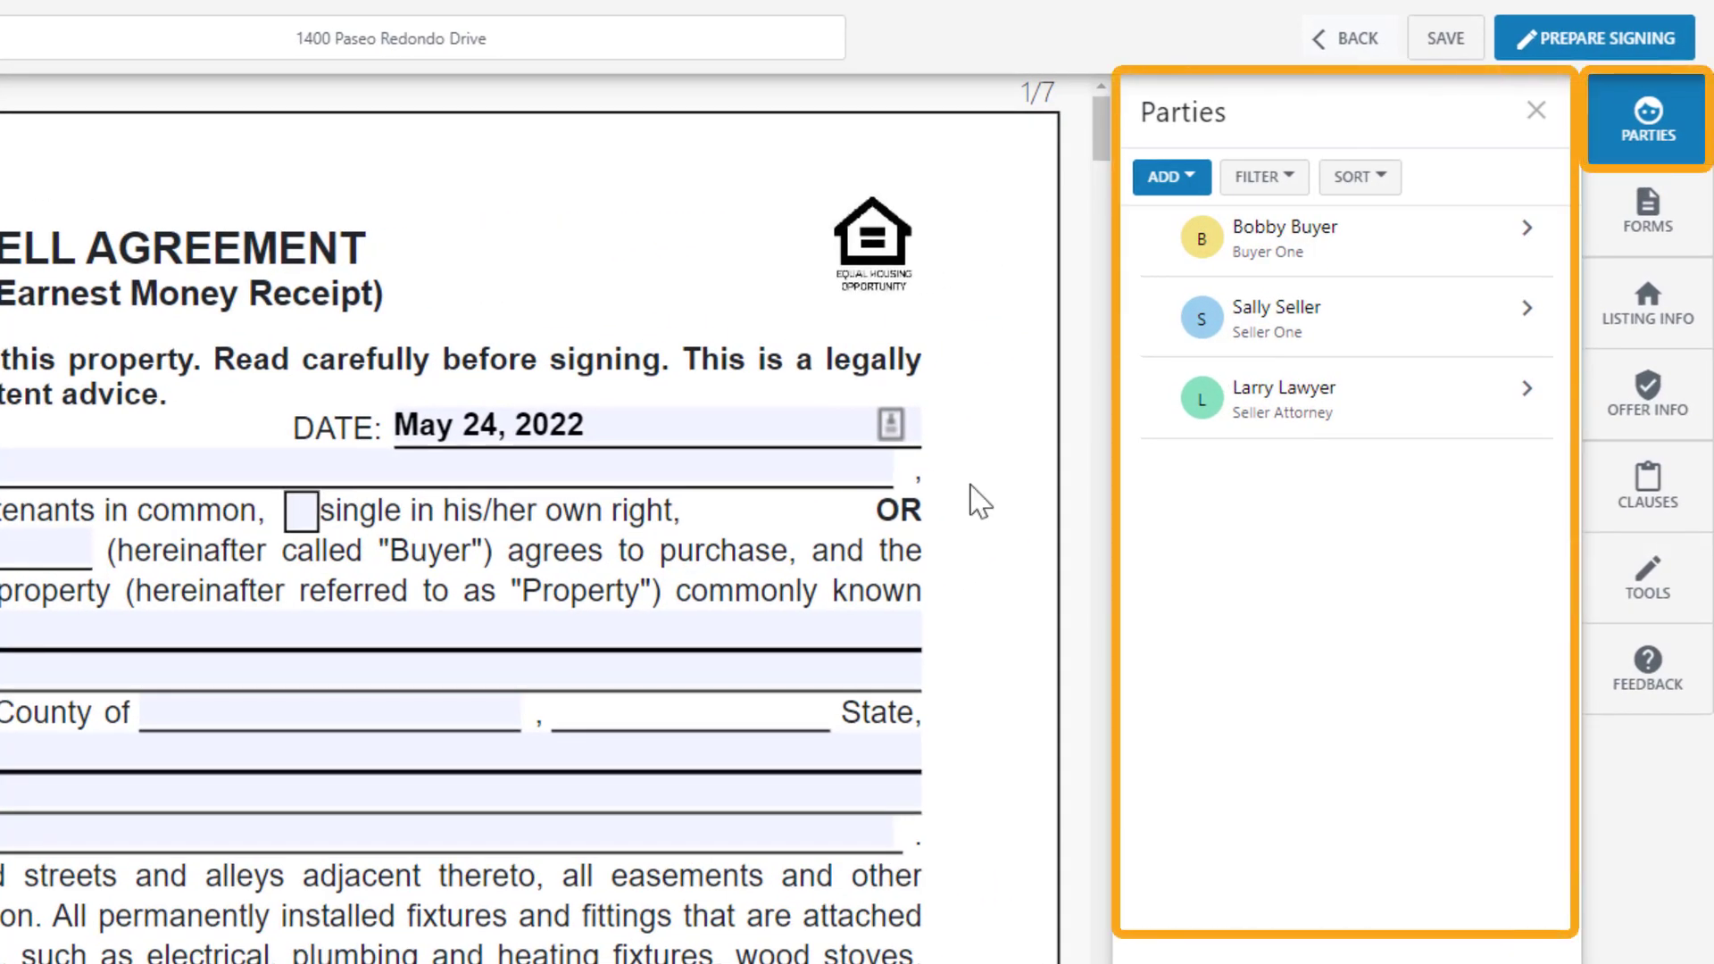
Step: Add and save a new Buyer Attorney party with name, e-mail address and business phone number
left_click(1196, 185)
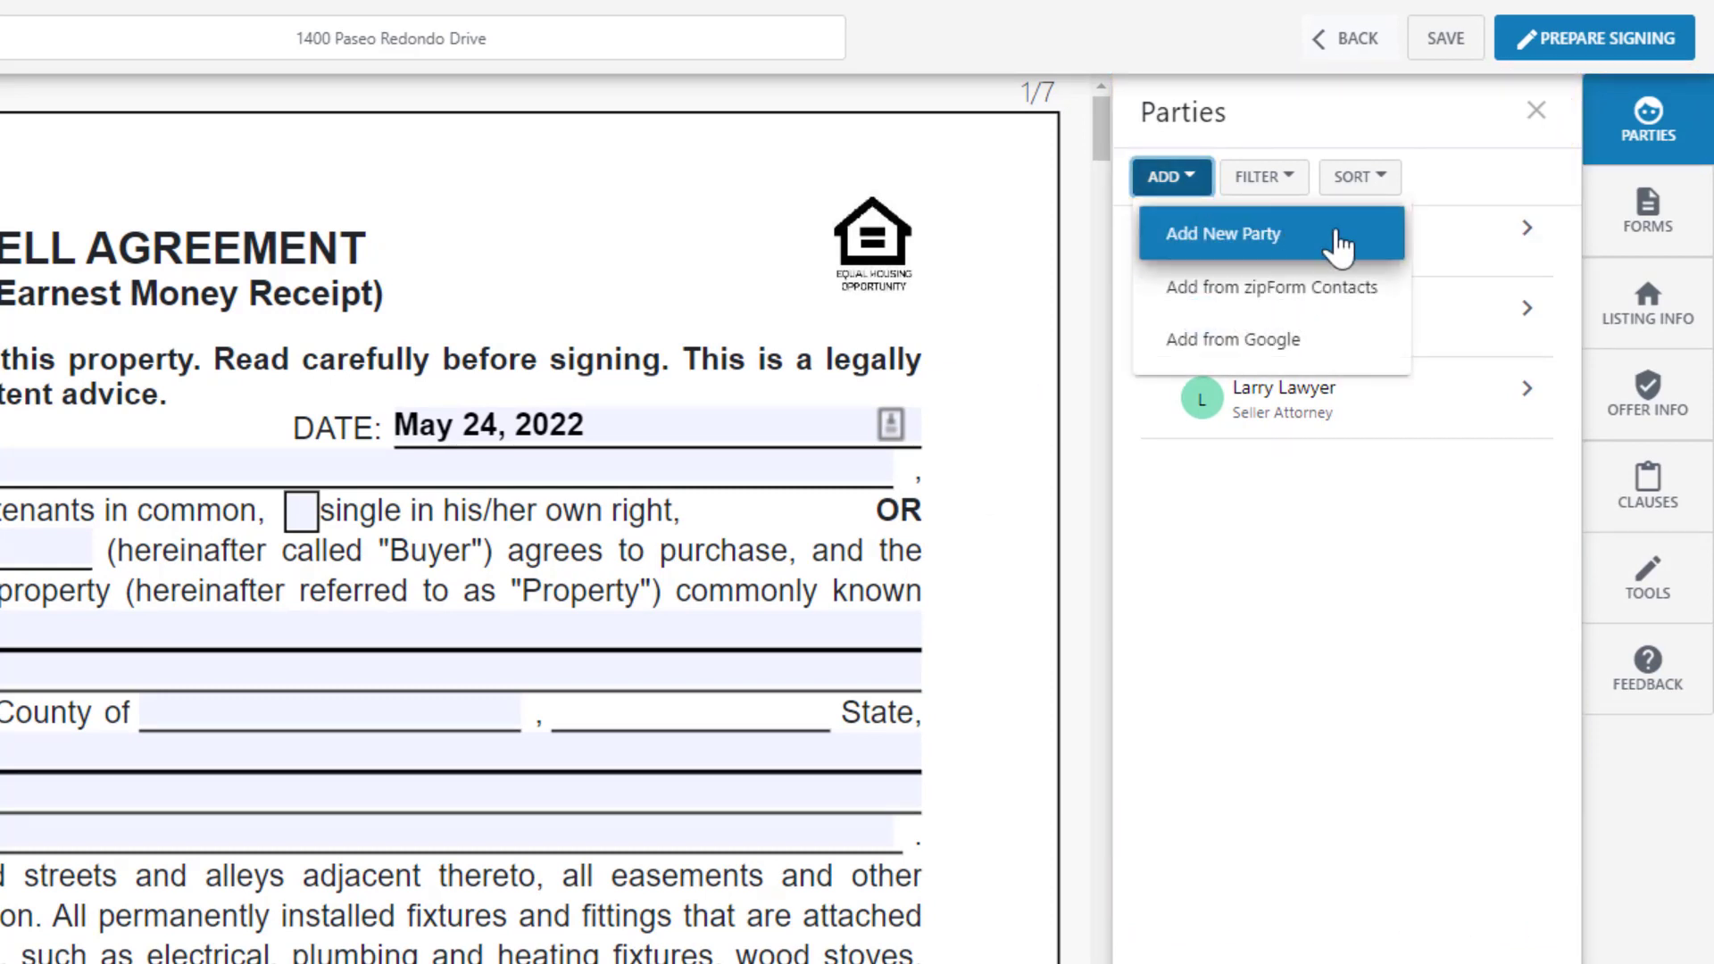
left_click(1339, 247)
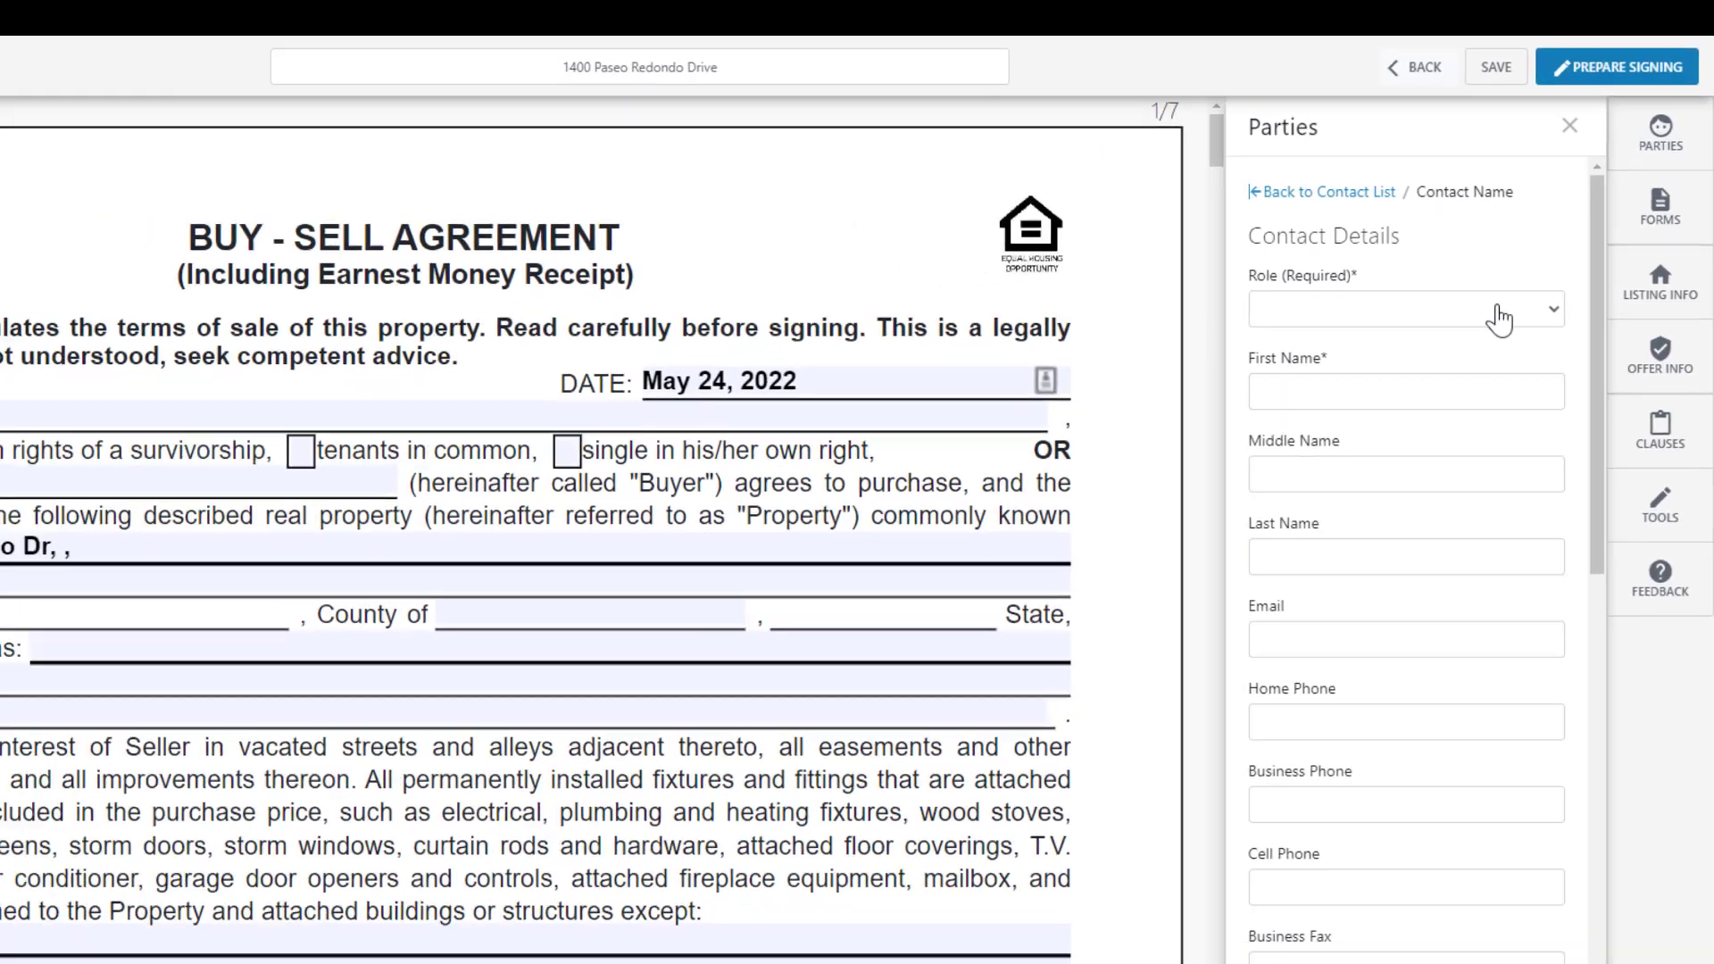
left_click(1449, 344)
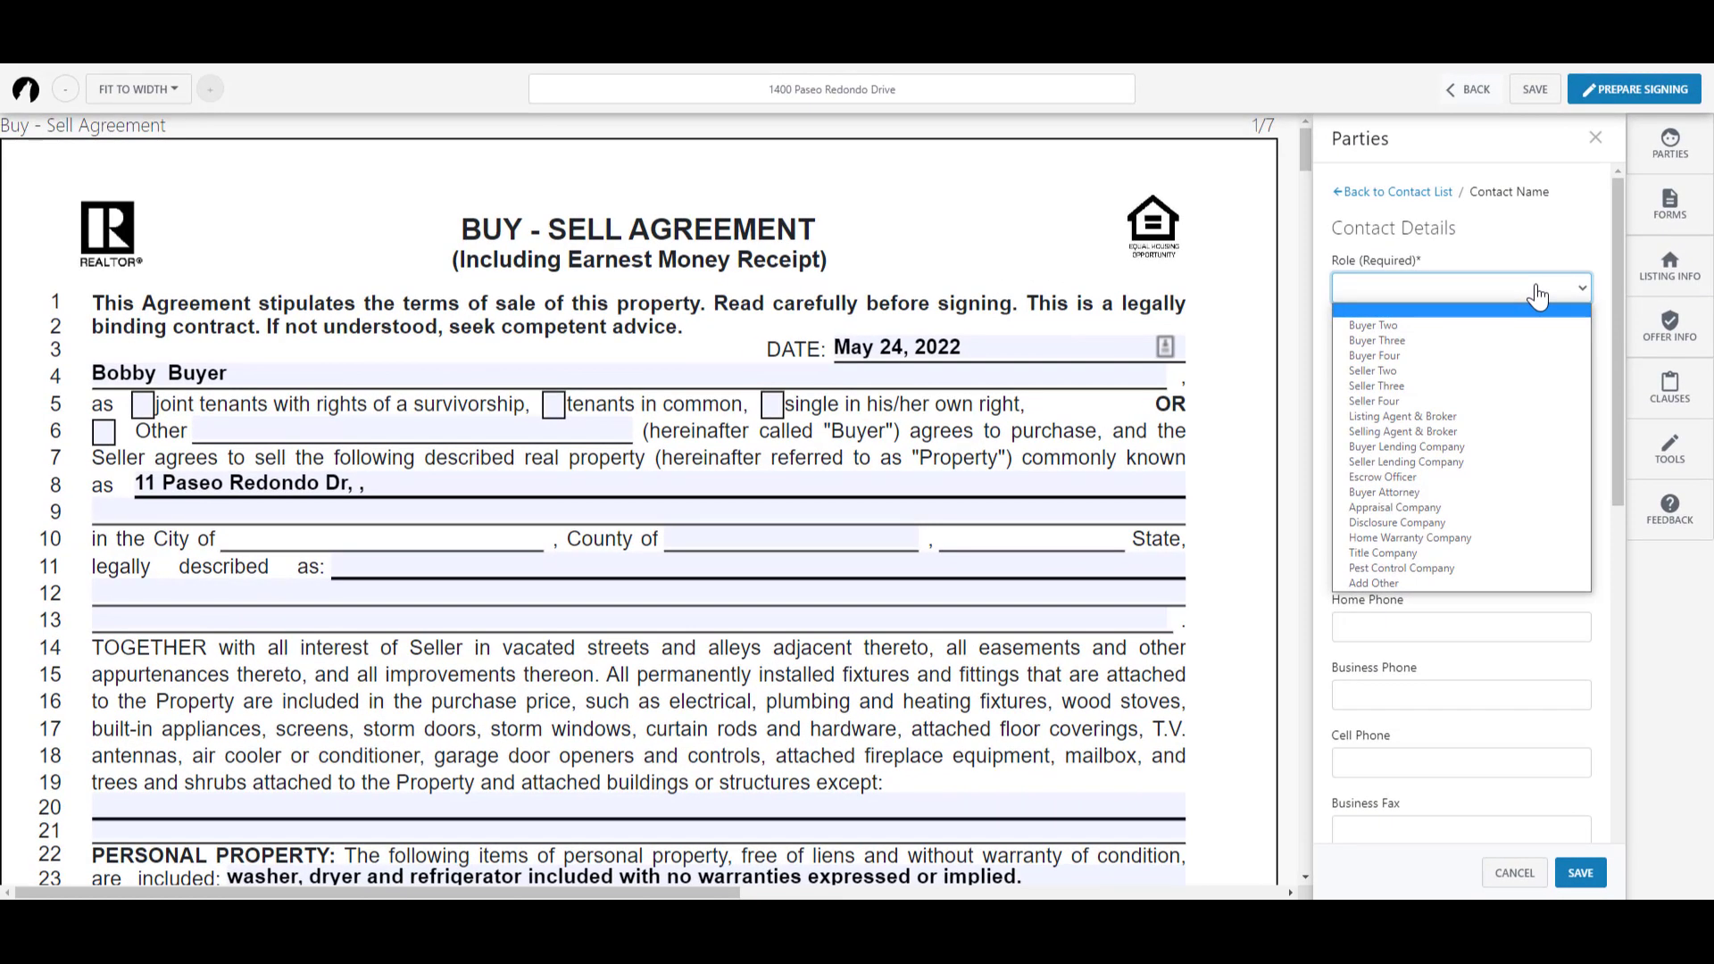
left_click(1437, 493)
left_click(1394, 355)
type("Alan Attorney")
left_click(1359, 493)
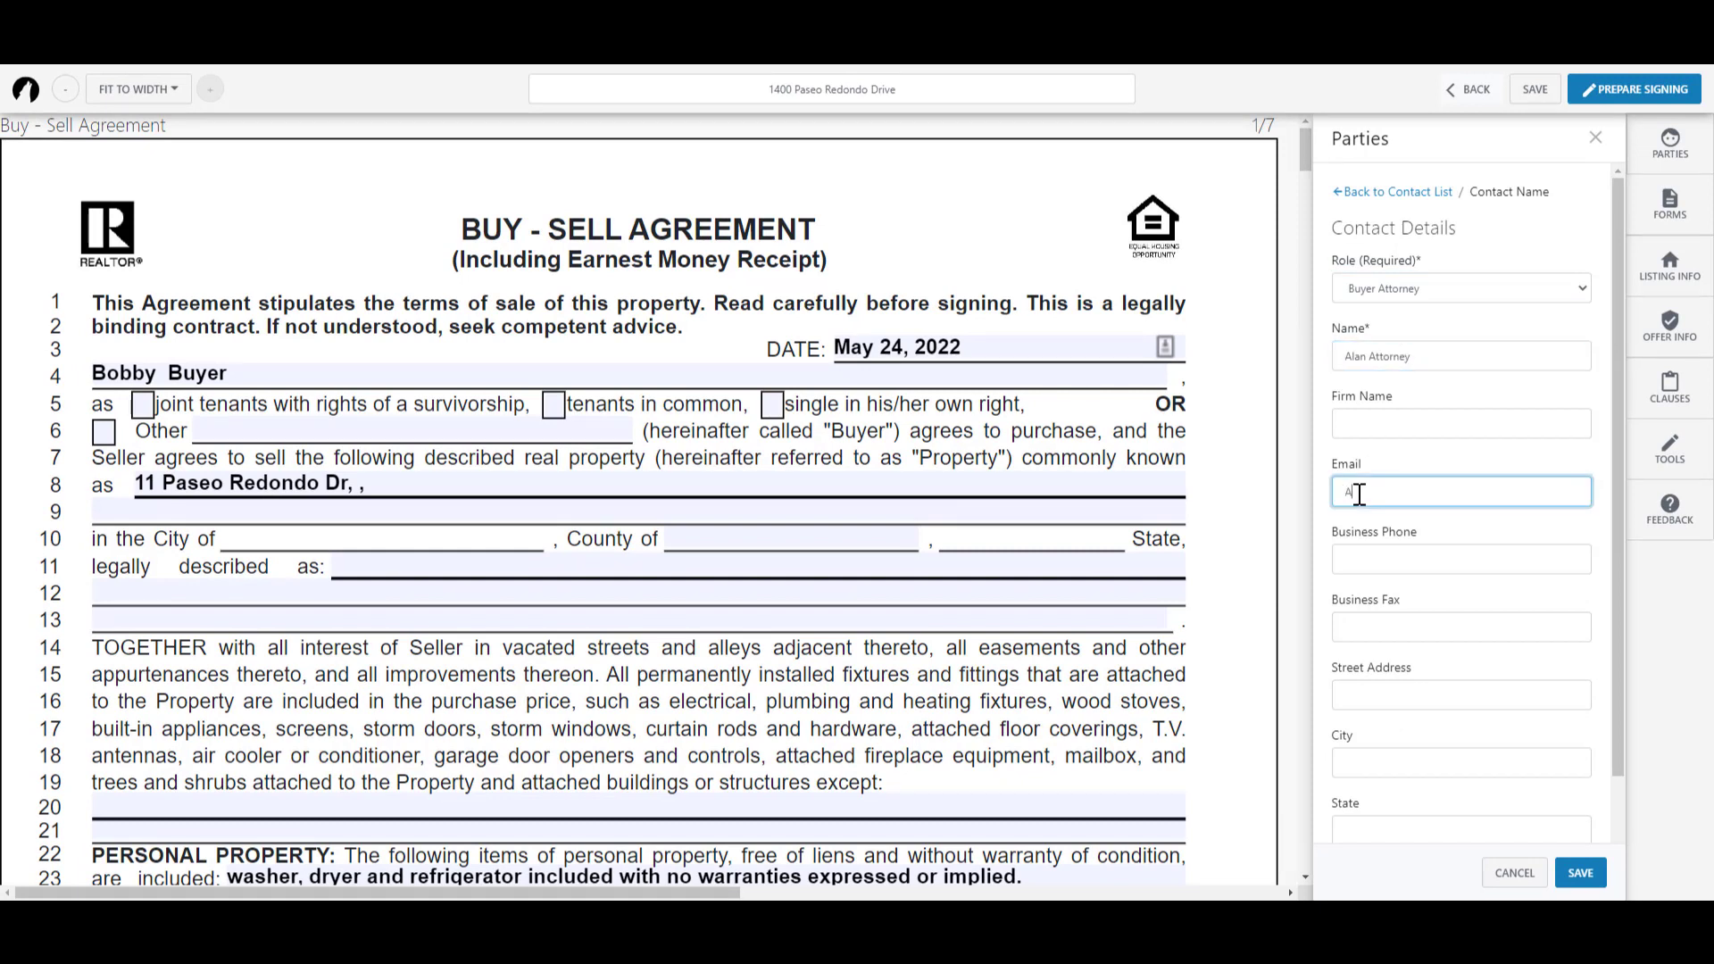
left_click(1368, 558)
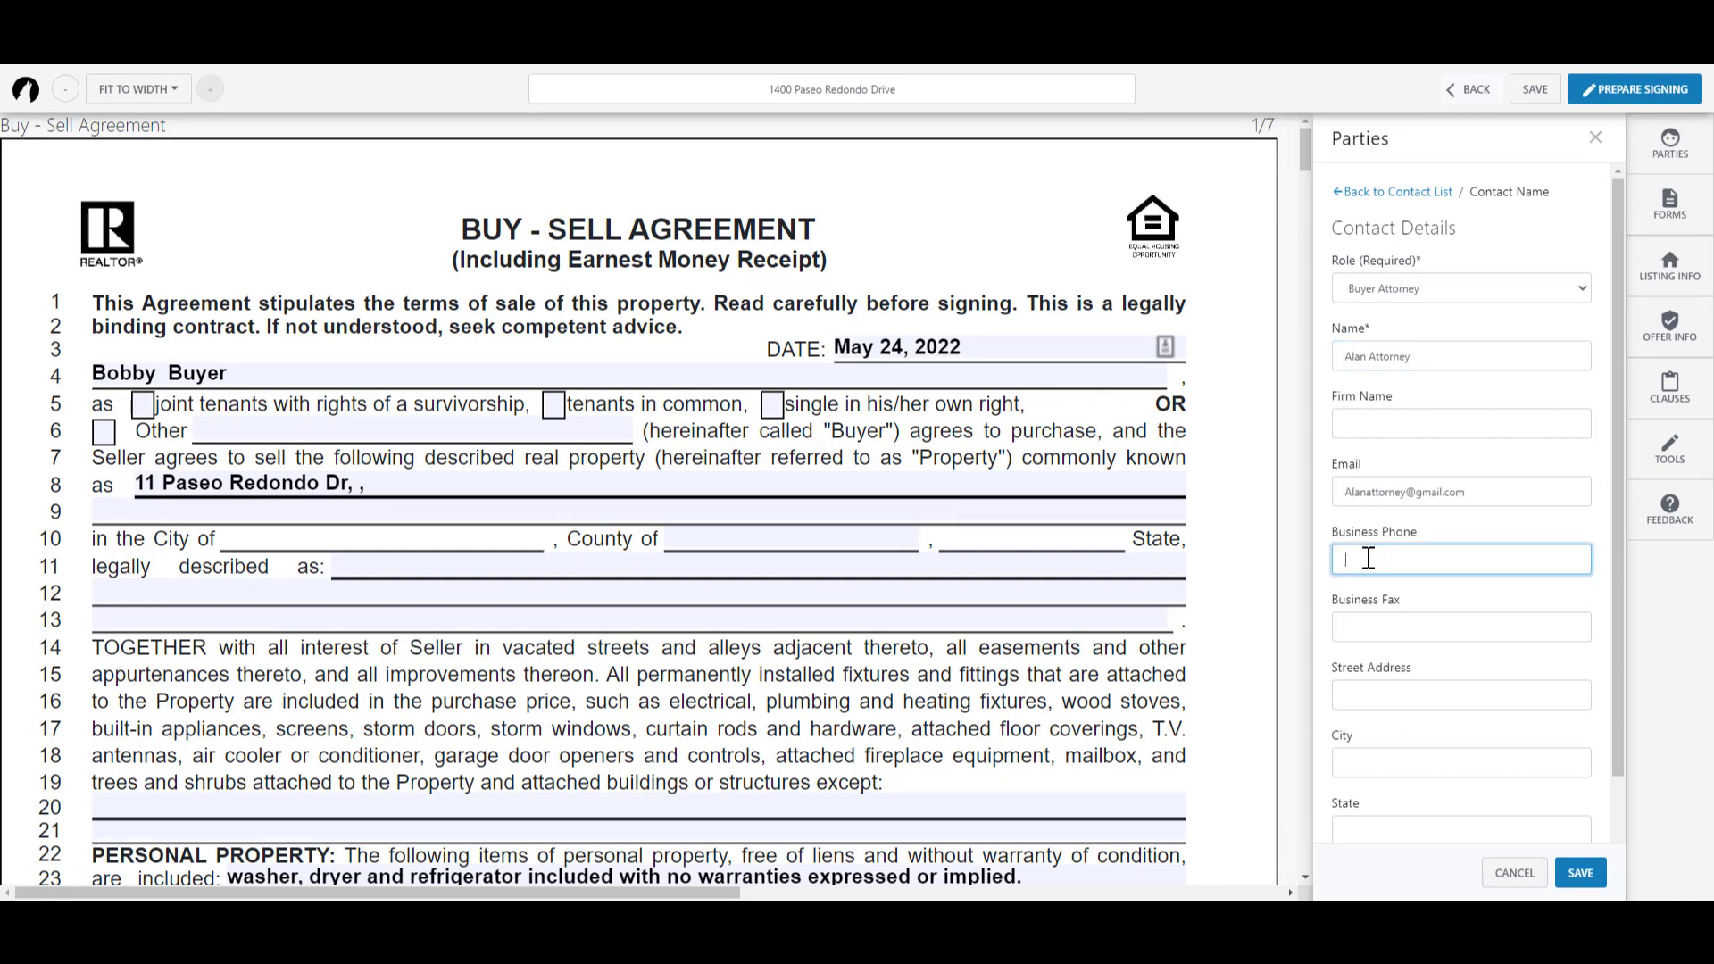
type("205) 555-5555")
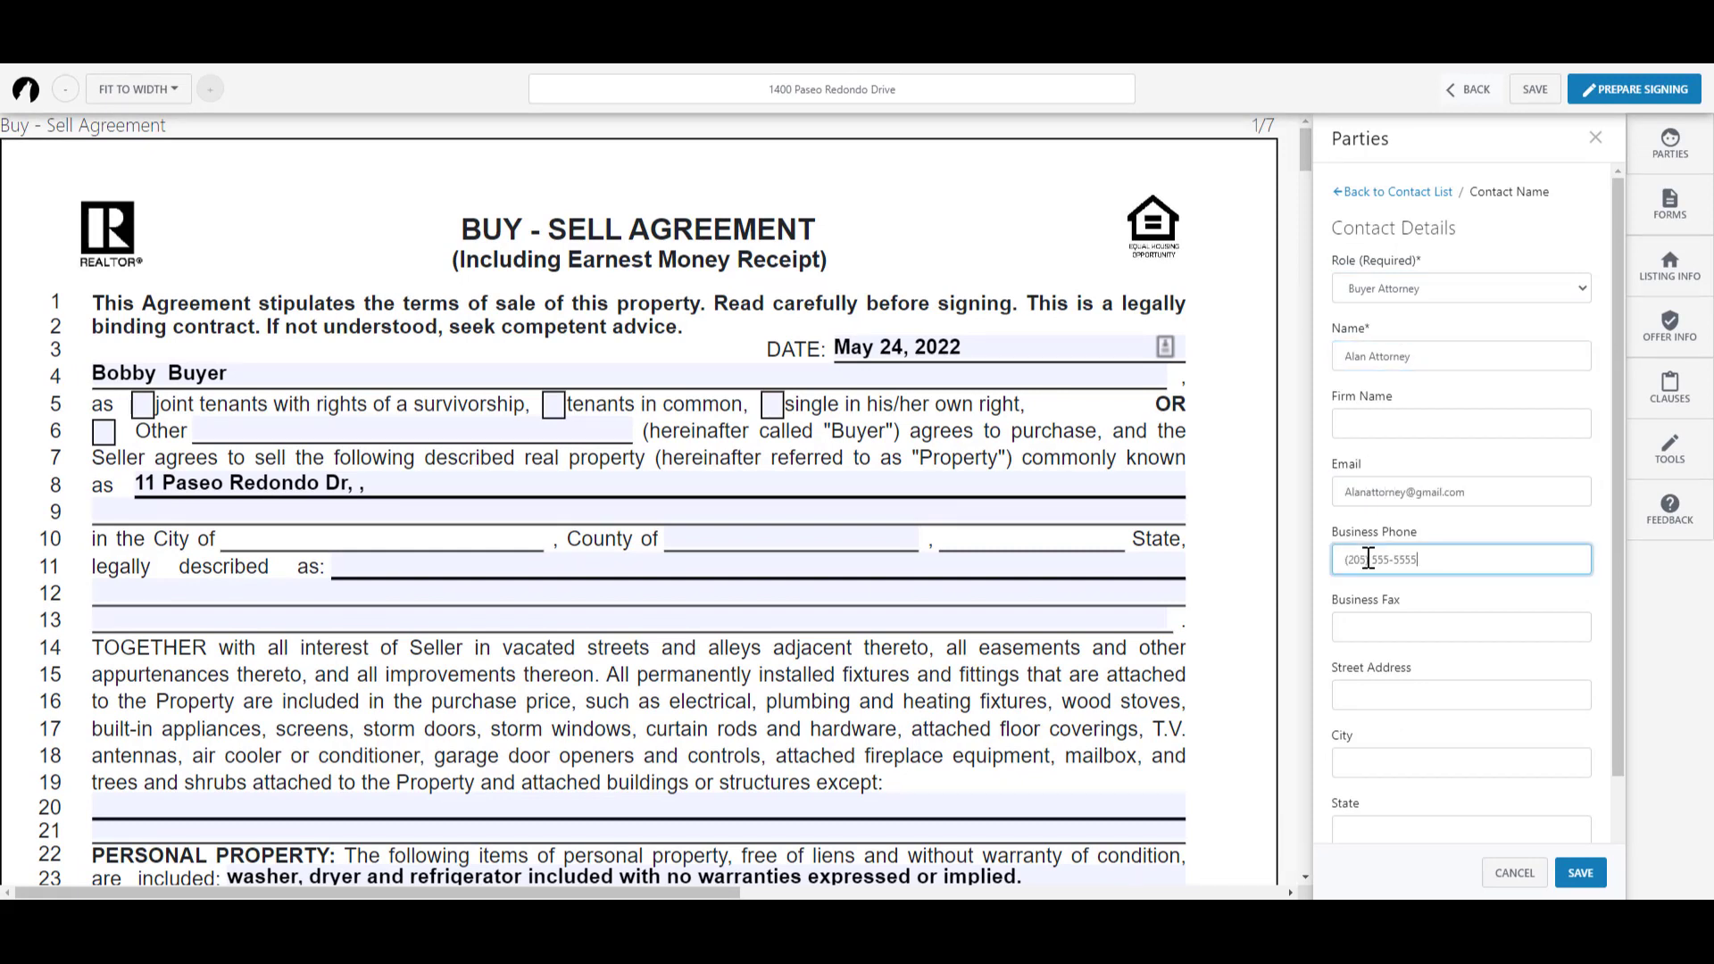
left_click(1587, 877)
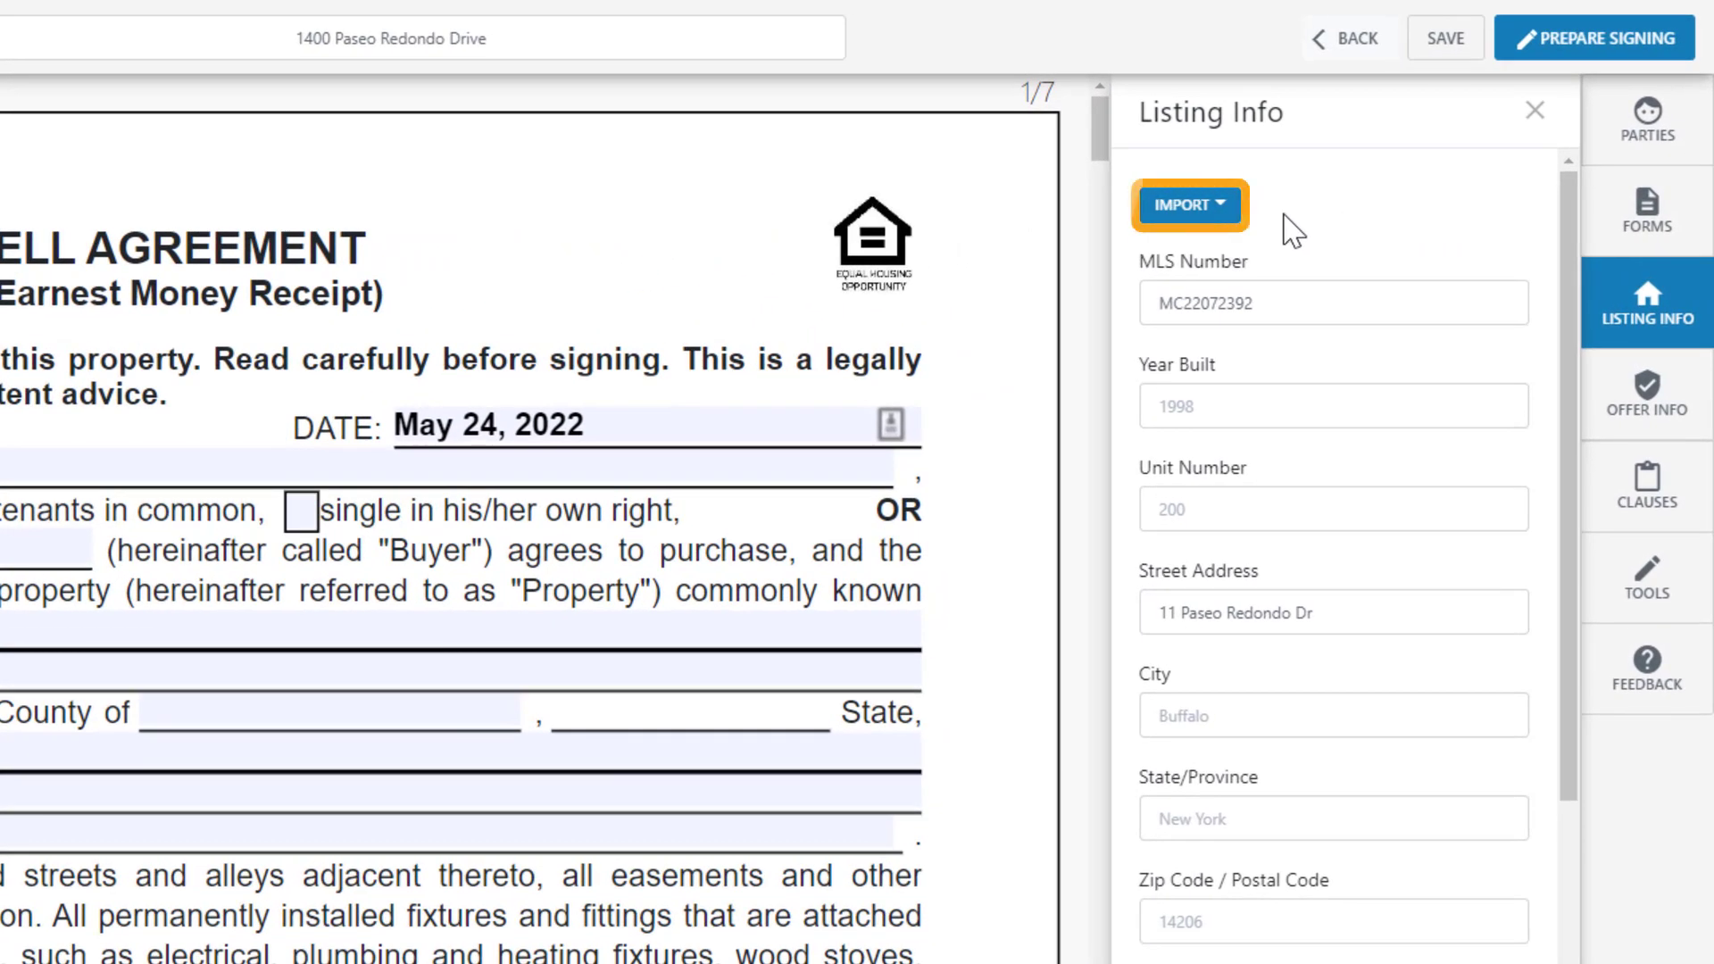
Step: Show the listing IMPORT options
left_click(1232, 212)
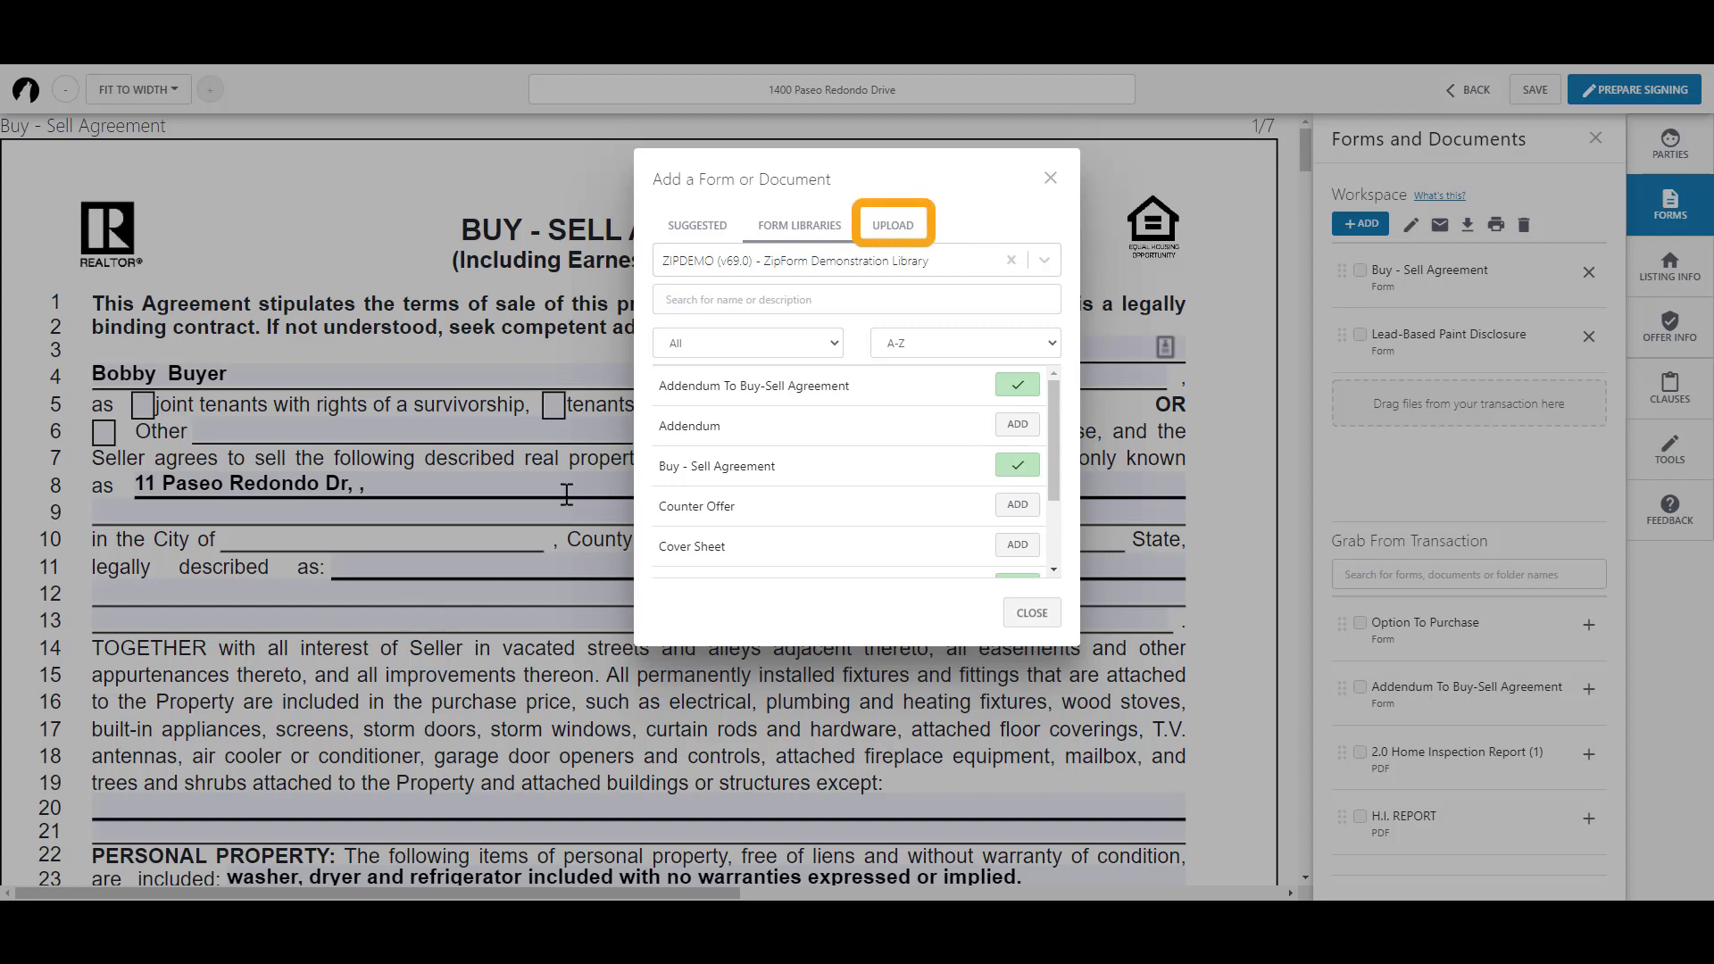
Step: Upload the H.I. REPORT PDF from the computer into the workspace
left_click(890, 230)
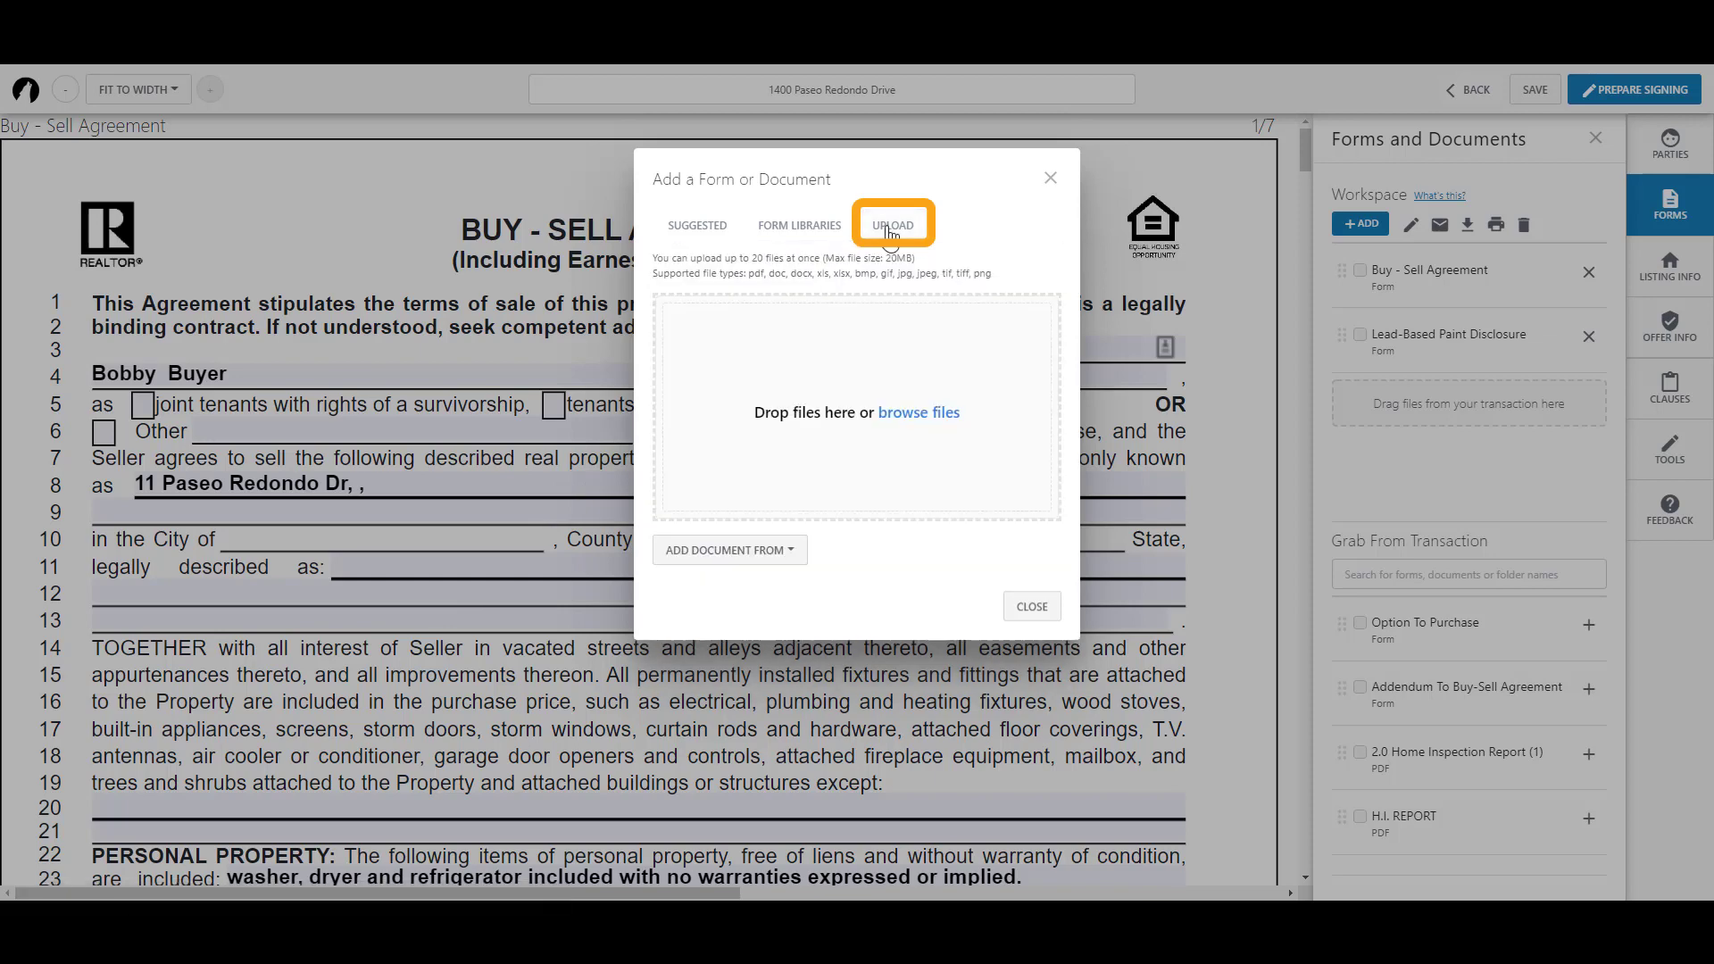
left_click(917, 427)
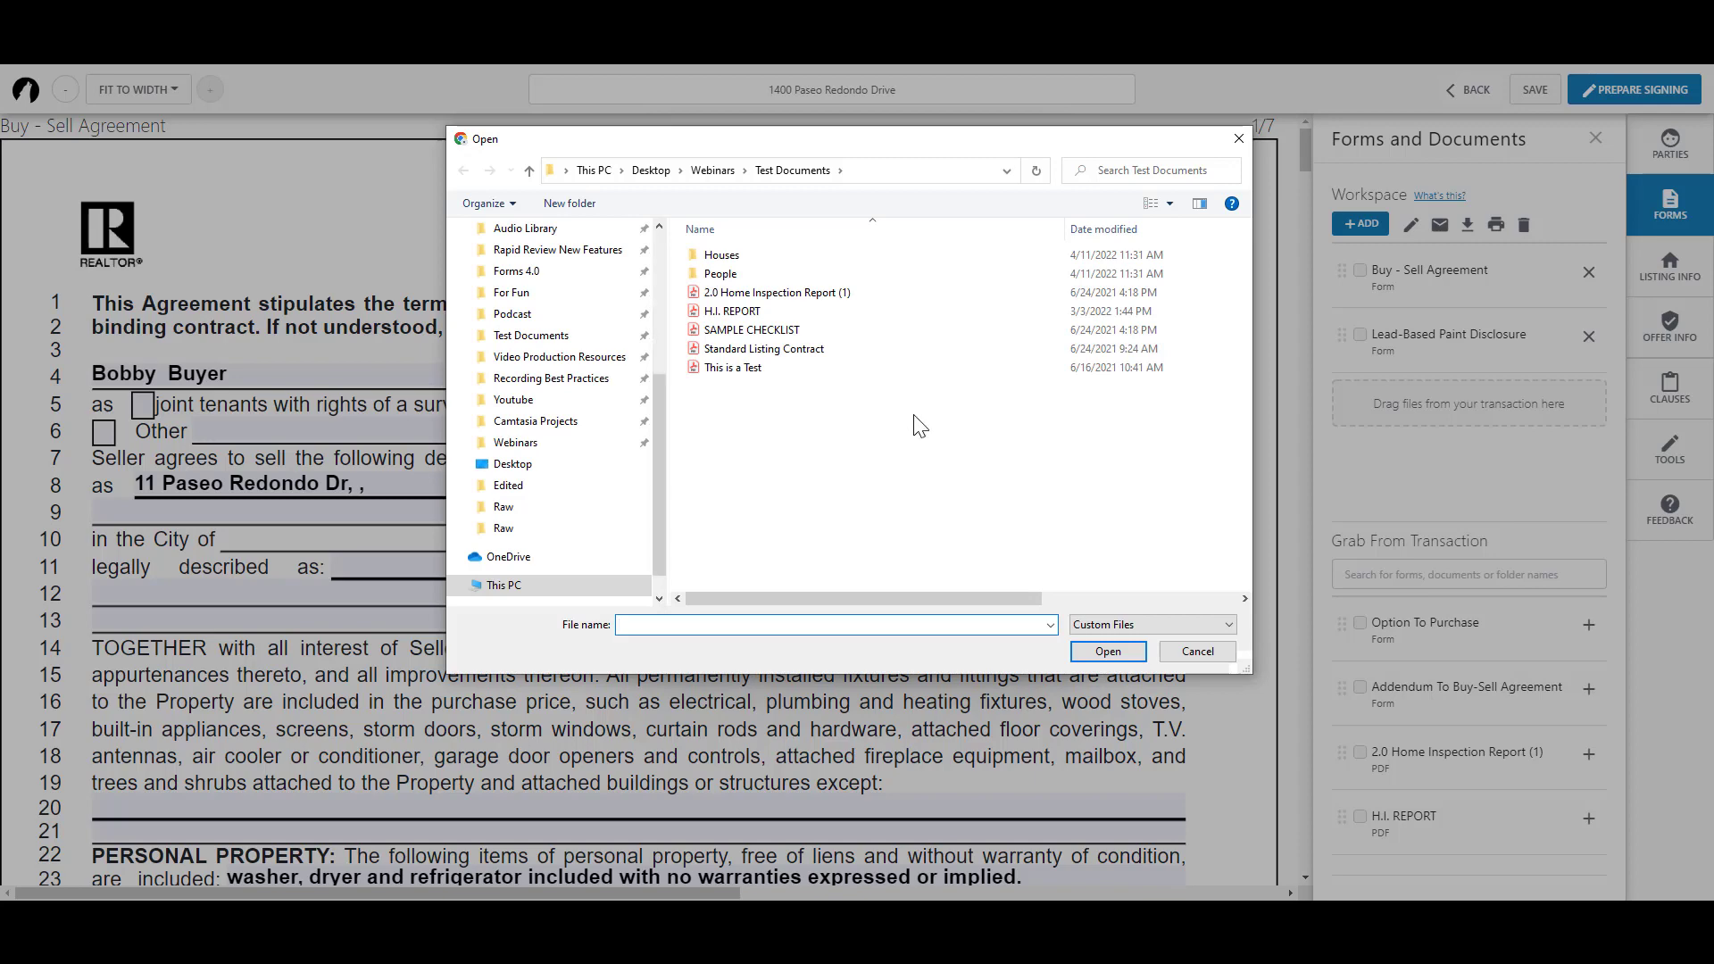
left_click(750, 312)
left_click(1093, 651)
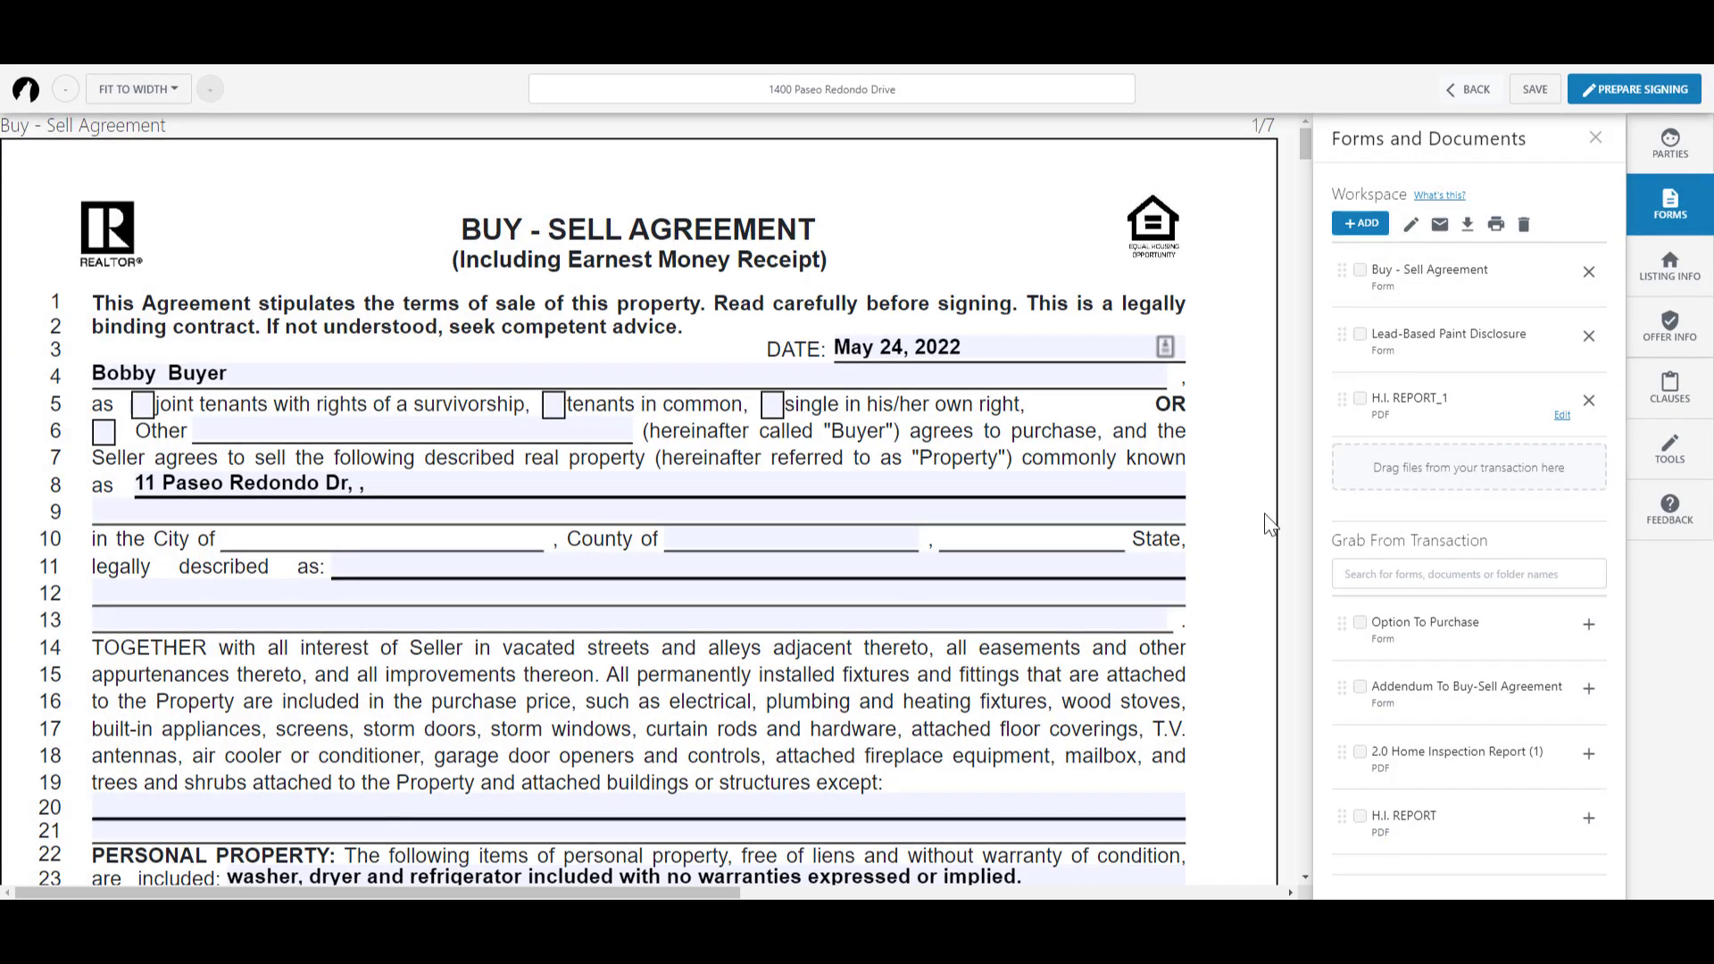
Step: In H.I. REPORT_1, move page 2 after page 3 and rotate it a full turn back upright
left_click(1562, 417)
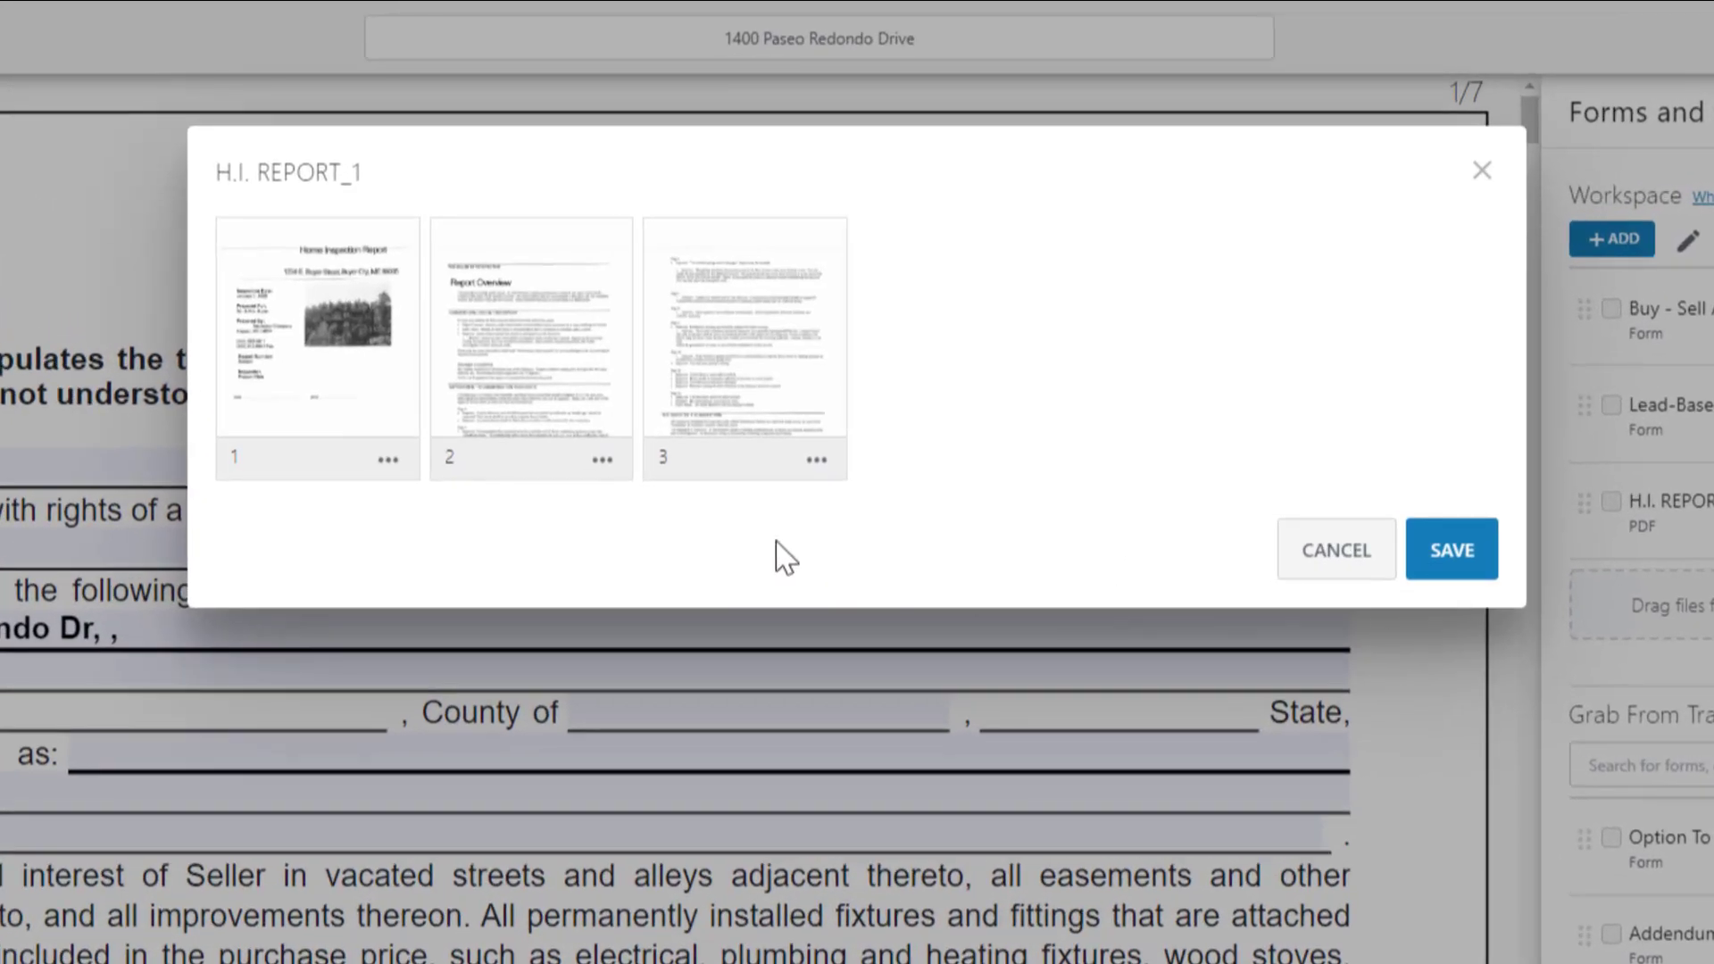
left_click_drag(497, 336, 834, 337)
left_click(603, 460)
left_click(637, 518)
left_click(602, 460)
left_click(632, 517)
left_click(602, 460)
left_click(626, 516)
left_click(603, 459)
left_click(630, 516)
Step: Delete page 3 and save the report with two pages
left_click(817, 460)
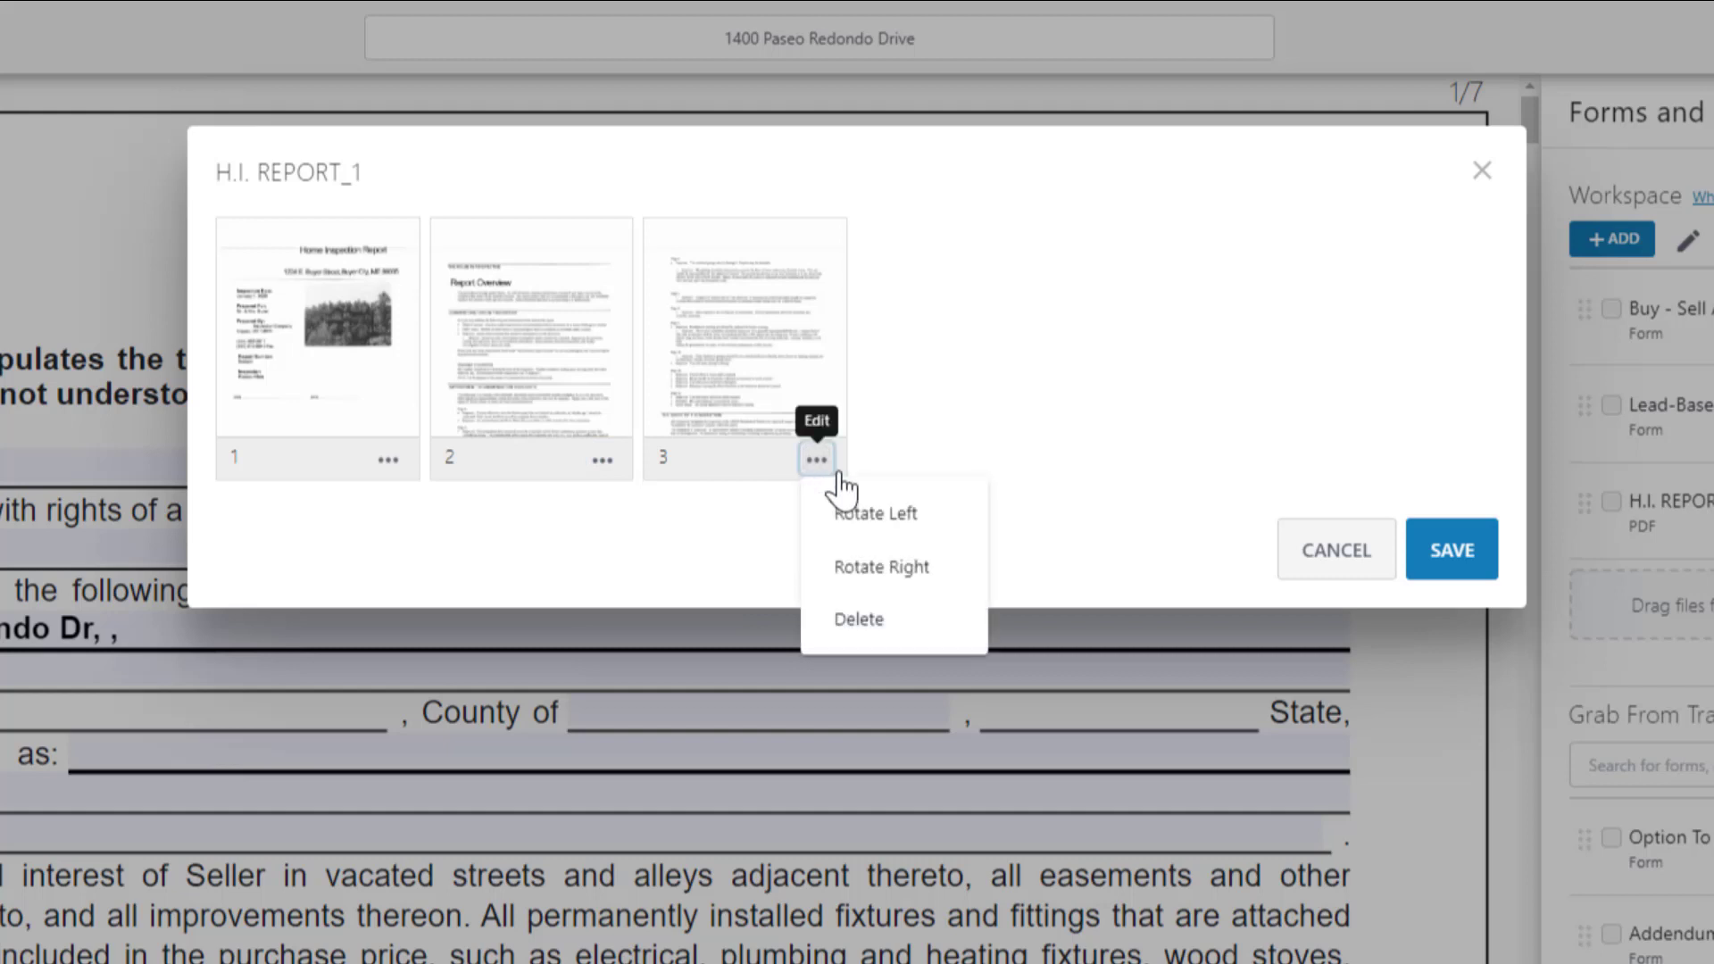
left_click(871, 625)
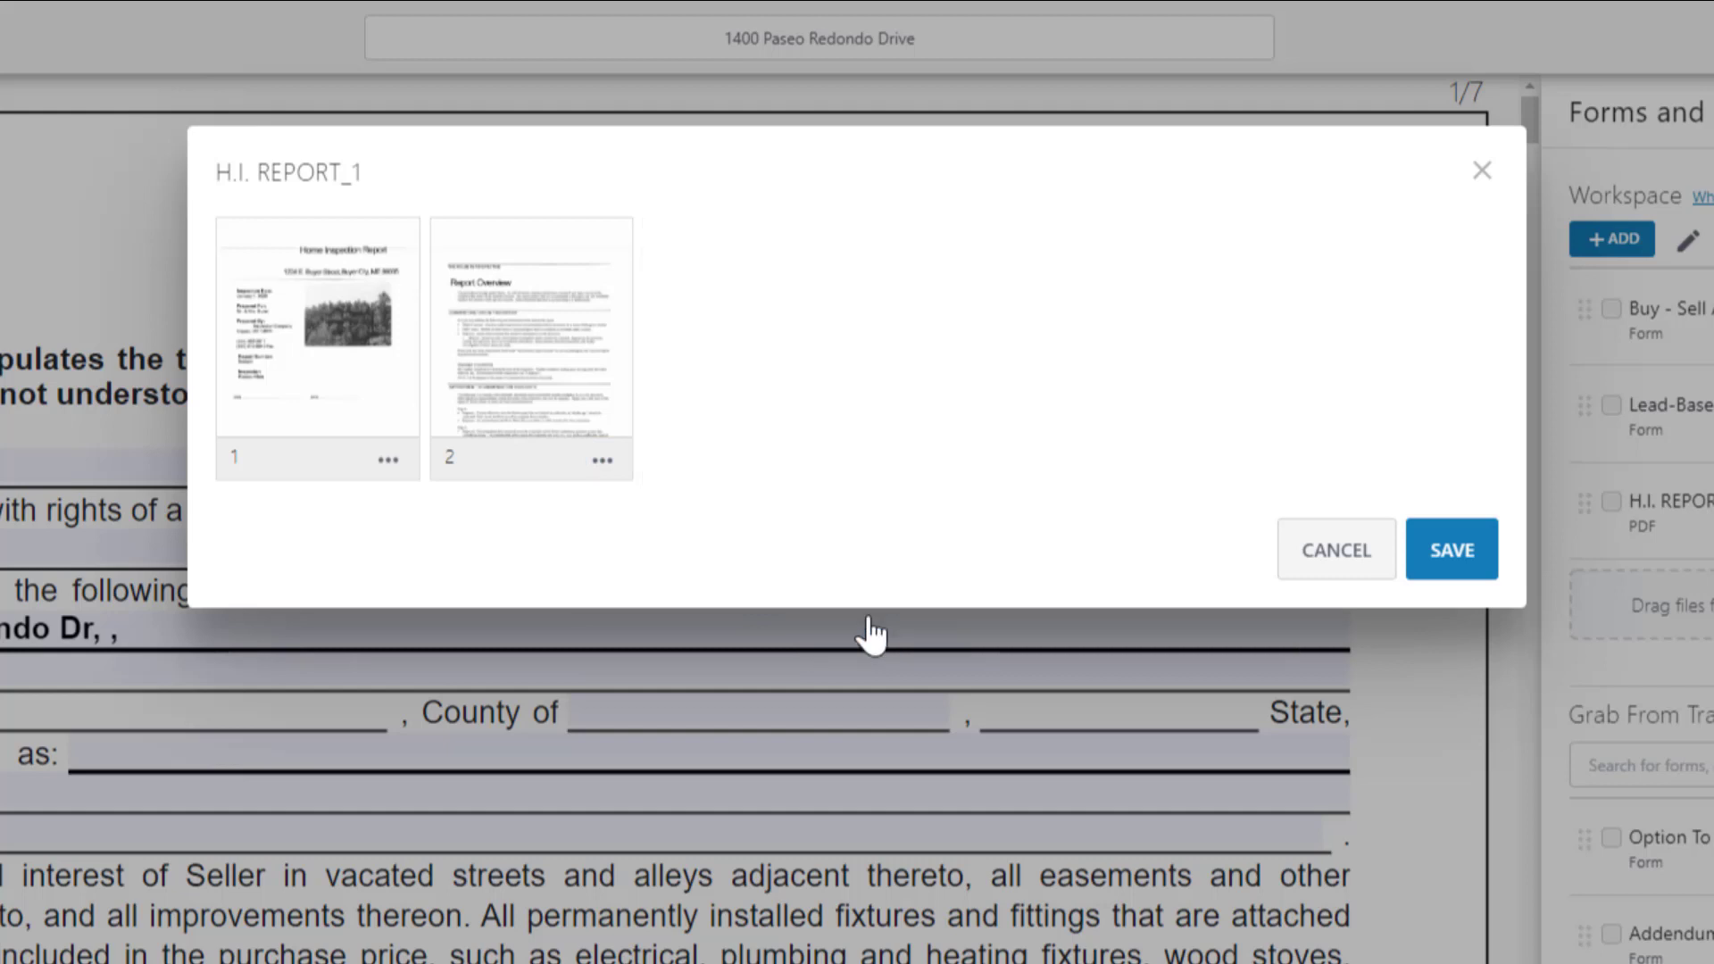
left_click(1461, 576)
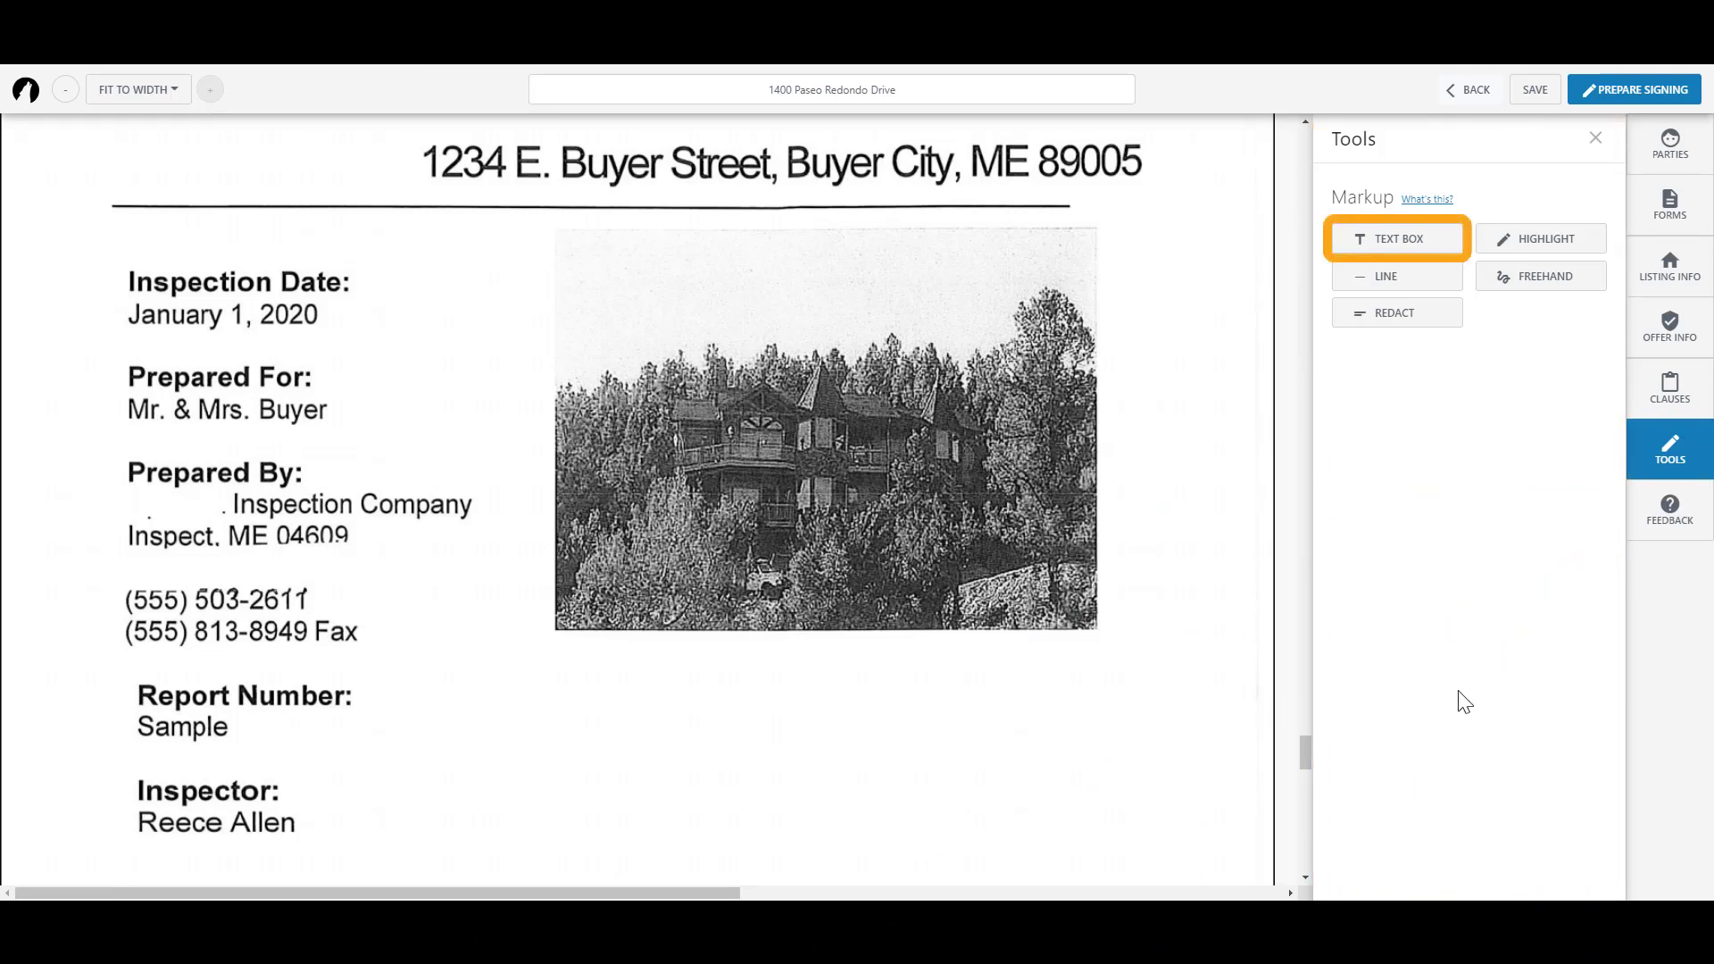
Step: Add a text box below the house photo reading 'Buyer accepts roof as is.'
left_click(1437, 237)
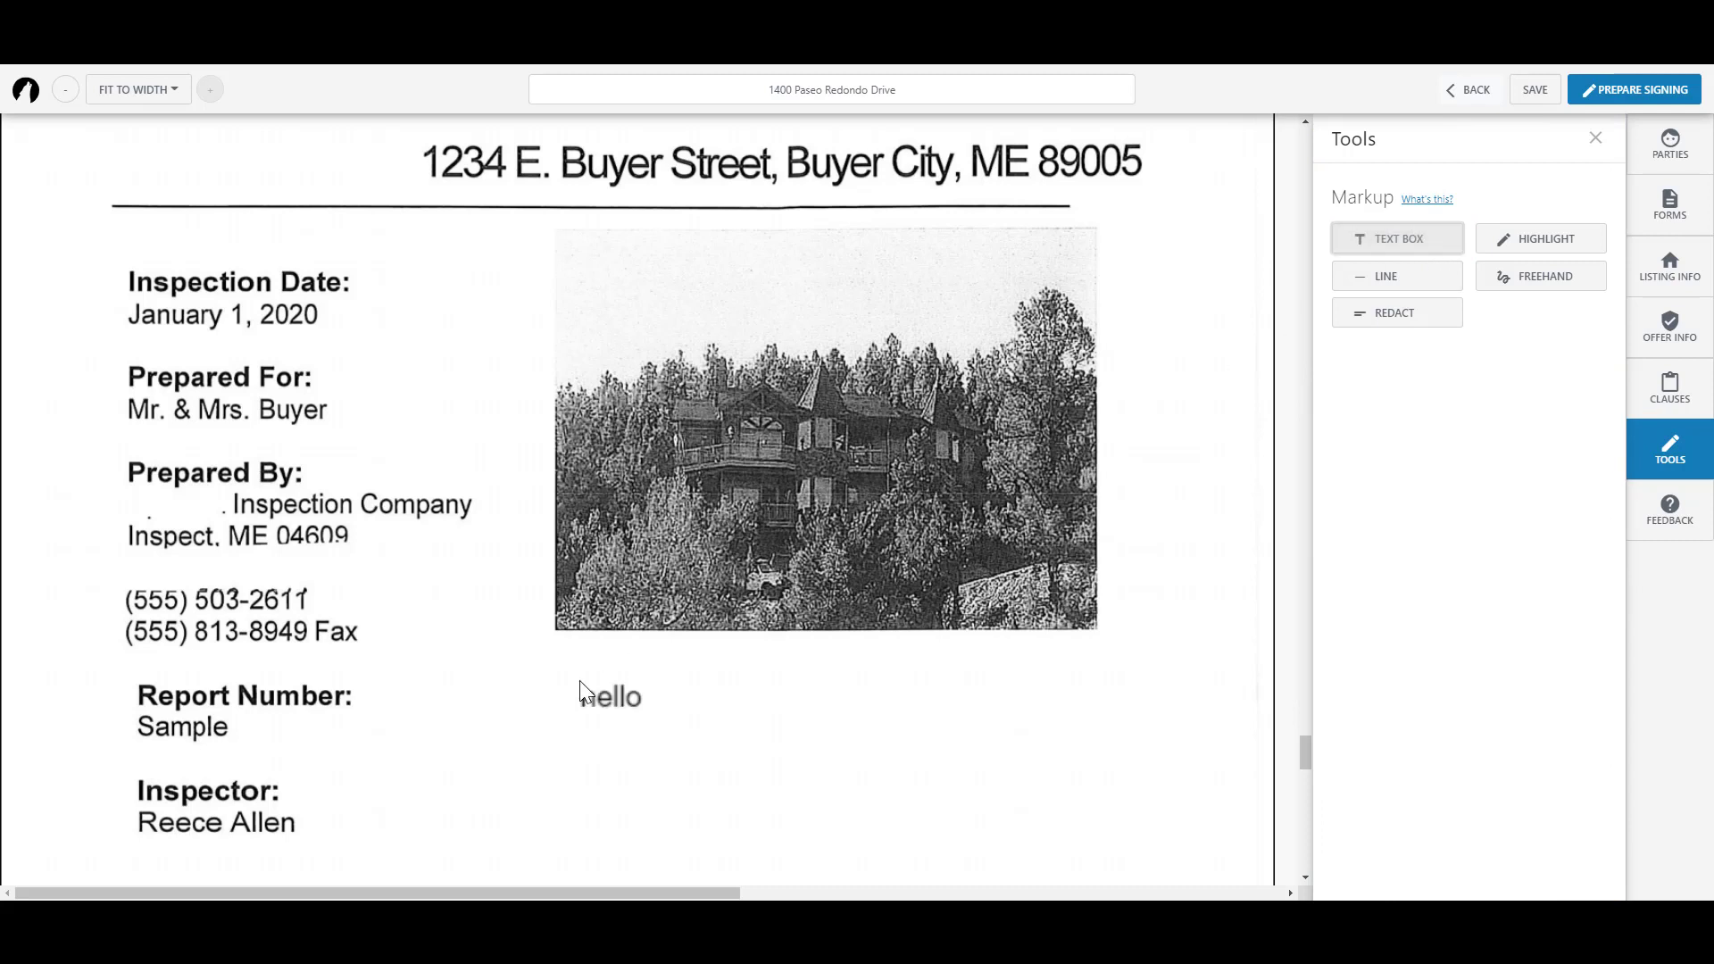
left_click(582, 692)
left_click_drag(651, 698, 590, 696)
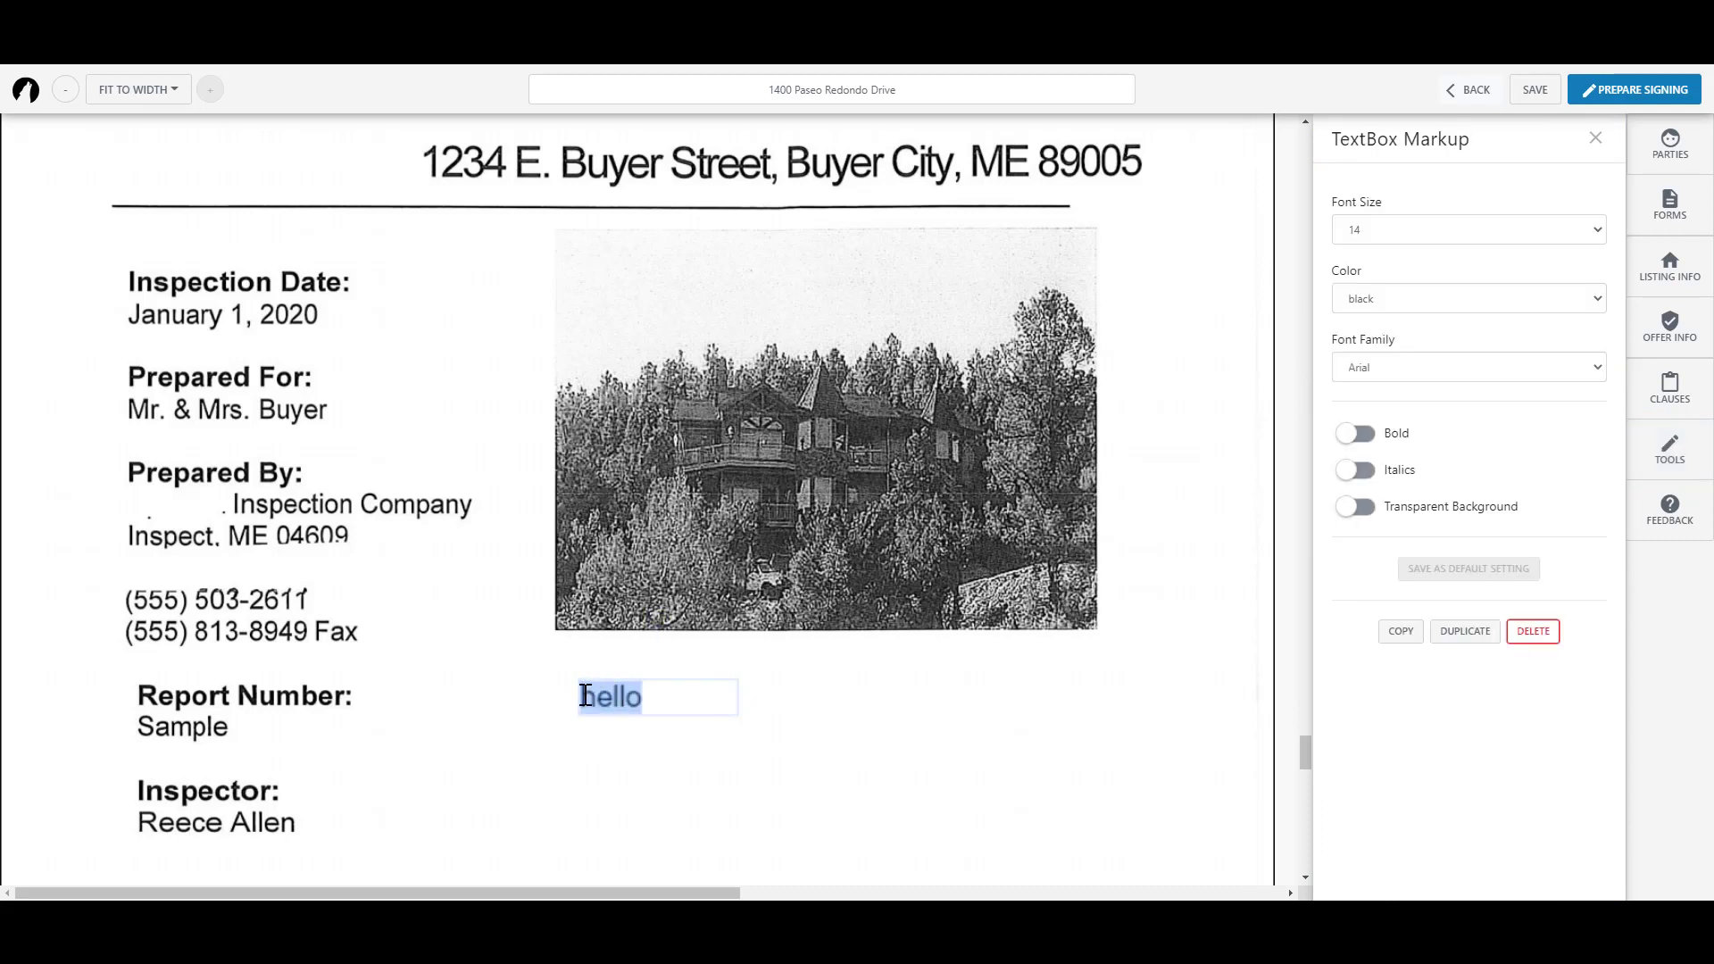
type("Buyer accepts roof as is.")
Step: Format the note as 11-point italic Times New Roman
left_click_drag(708, 773, 588, 703)
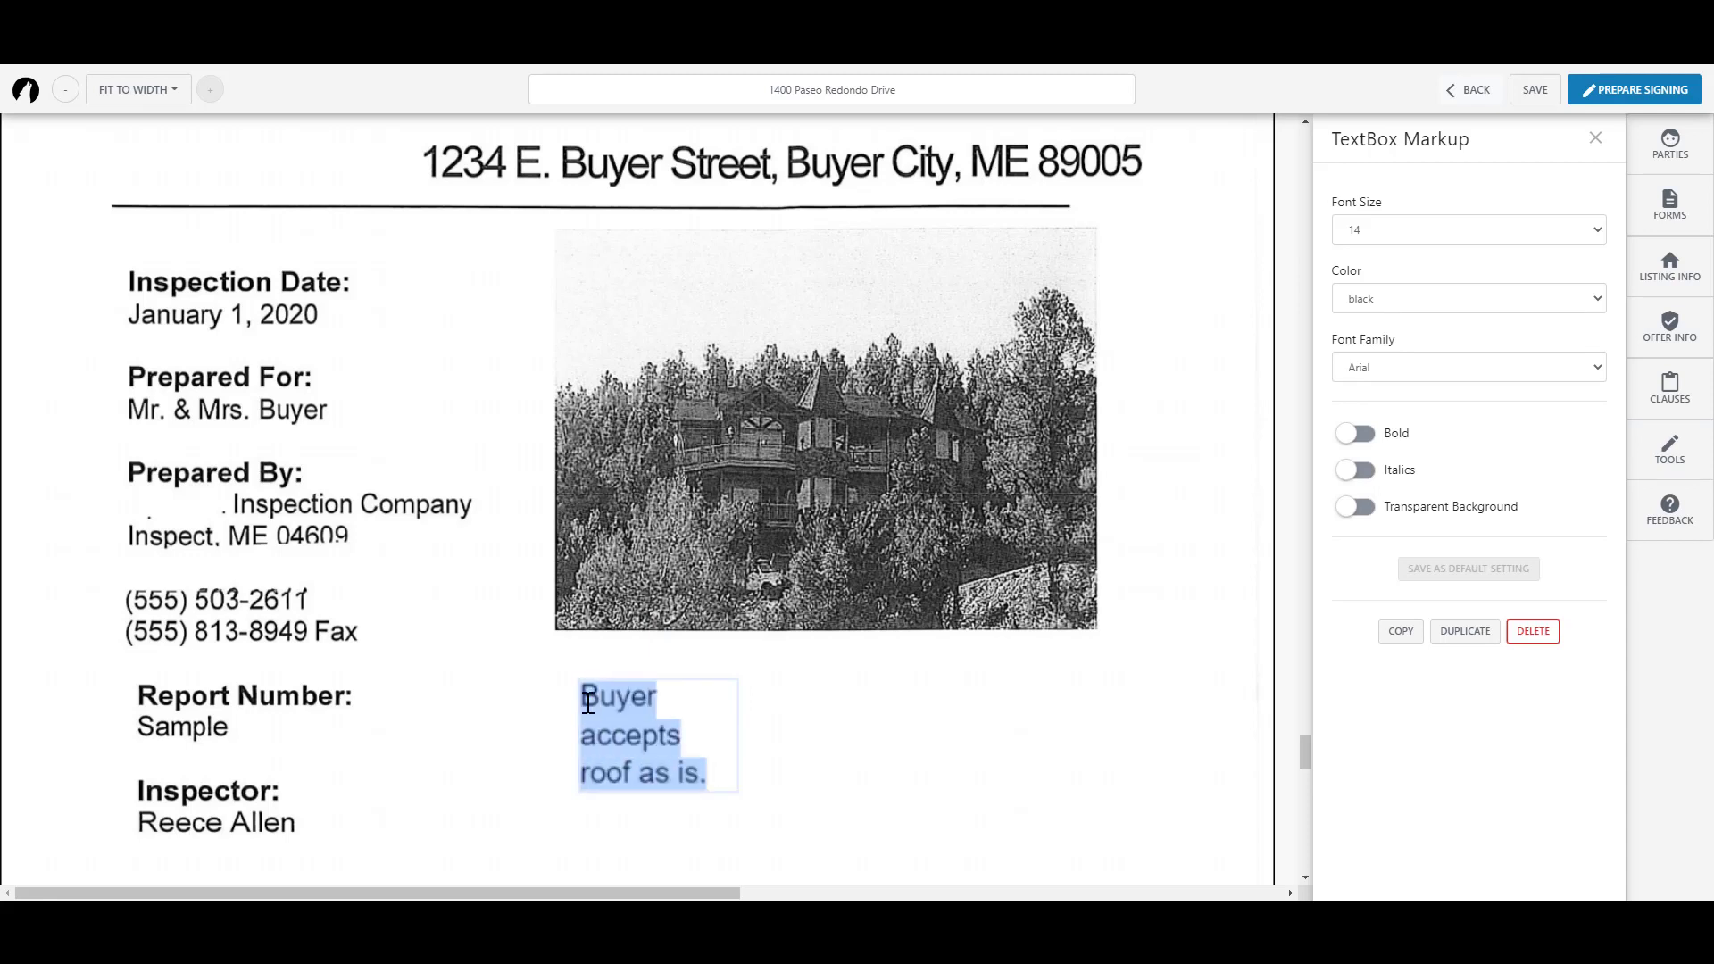
left_click(1589, 370)
left_click(1437, 420)
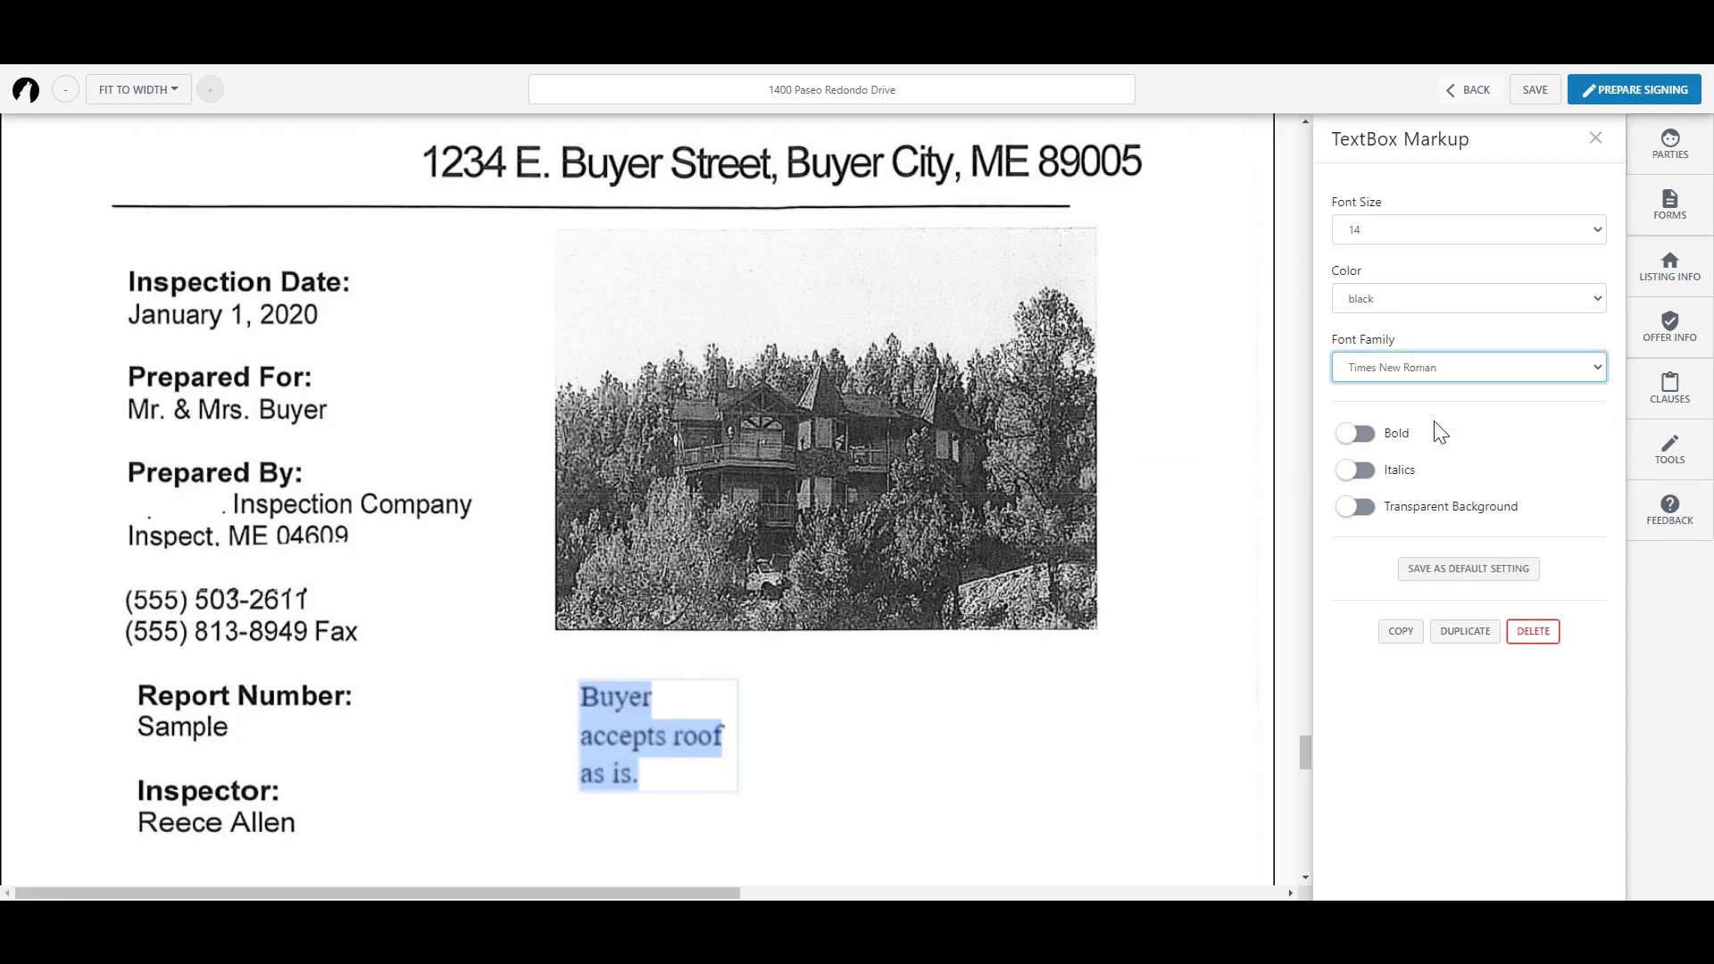
left_click(1593, 234)
left_click(1486, 312)
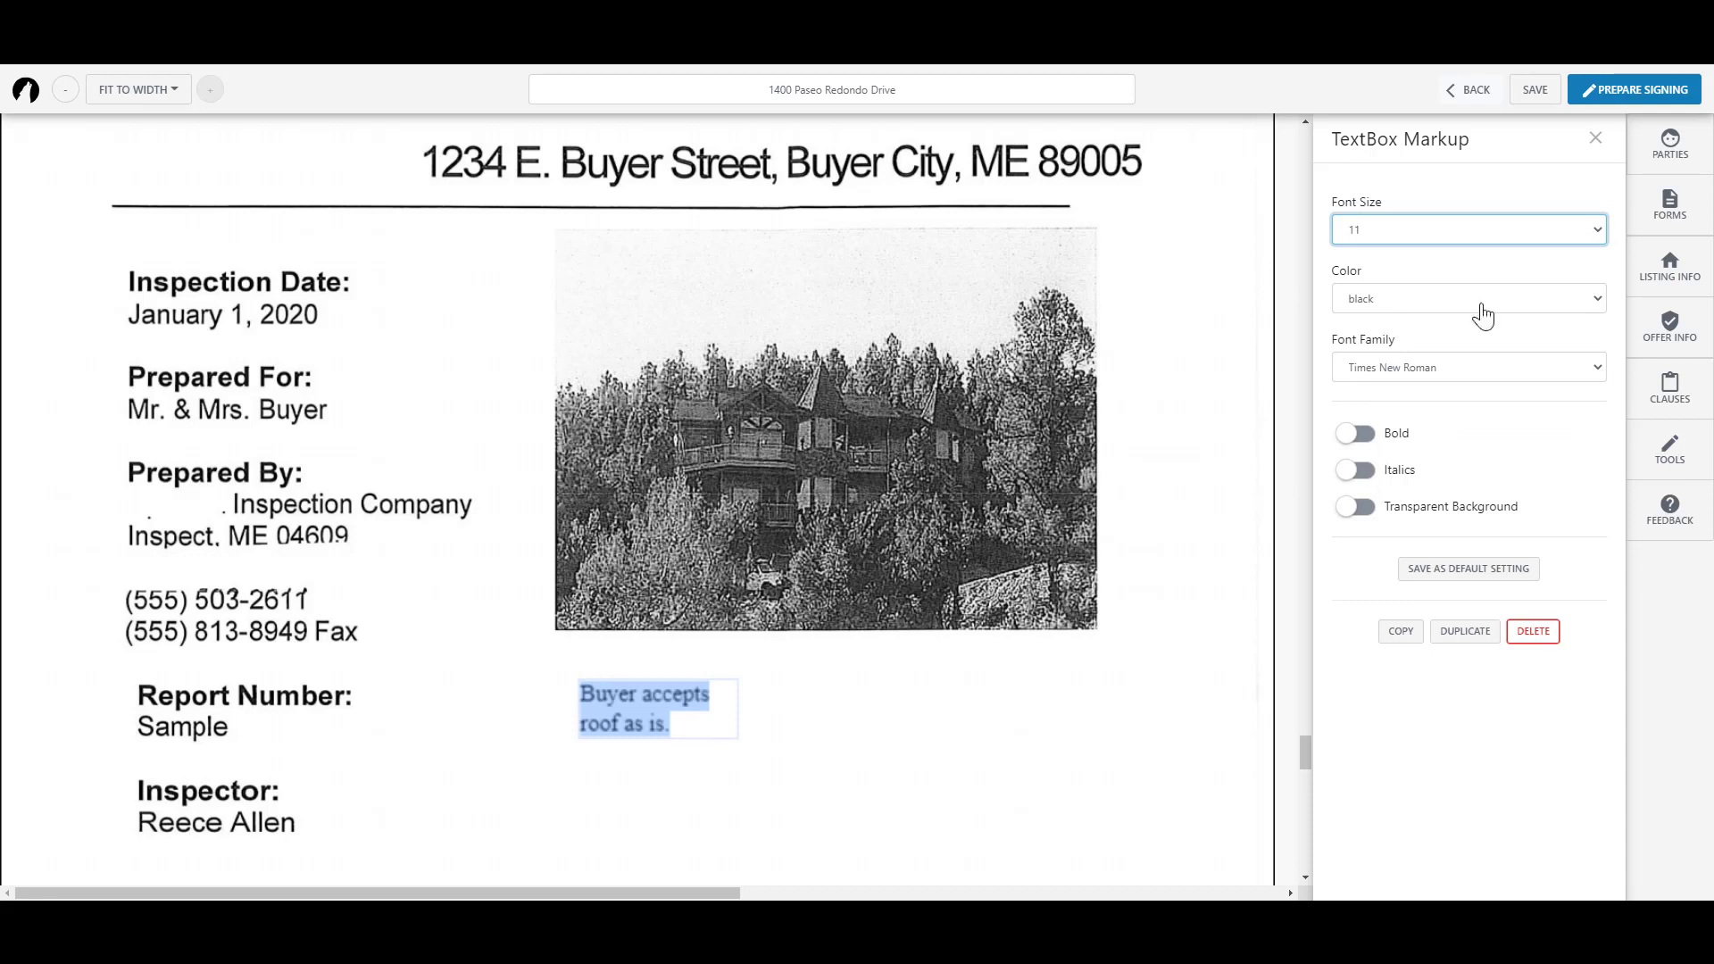
left_click(1355, 473)
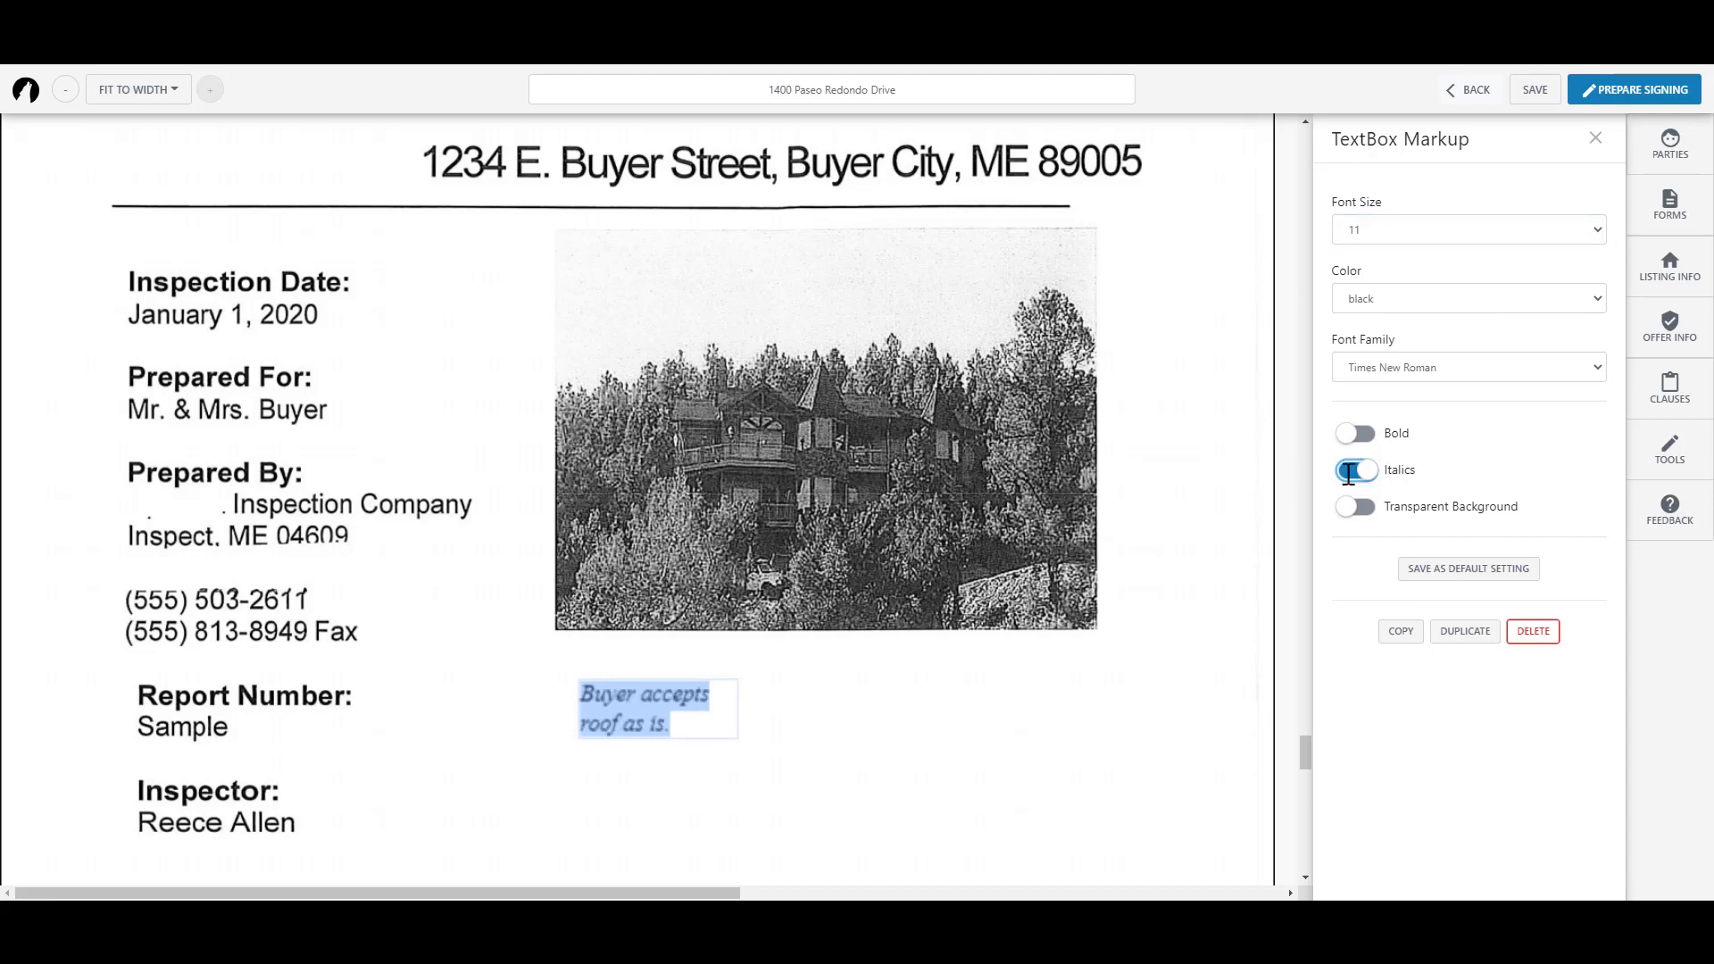
left_click(1058, 701)
left_click(1407, 275)
Step: Strike through the fax number with a black line of stroke width 4
left_click_drag(104, 631, 373, 631)
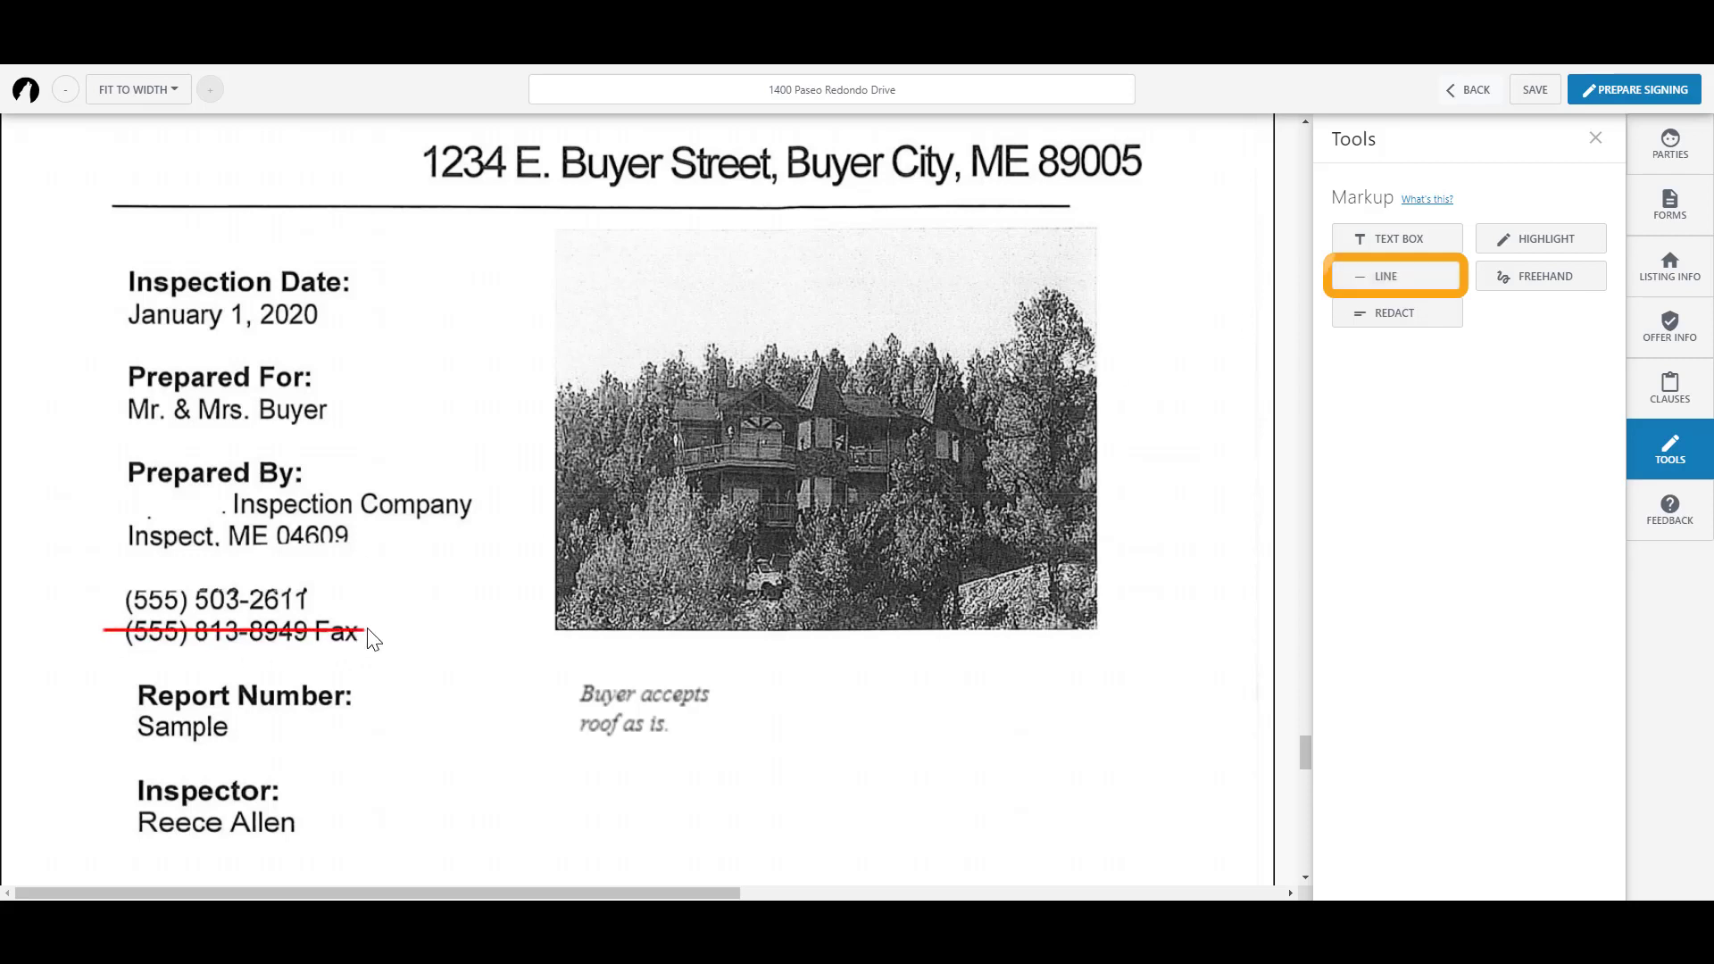
left_click(1586, 225)
left_click(1522, 306)
left_click(1578, 278)
left_click(1489, 347)
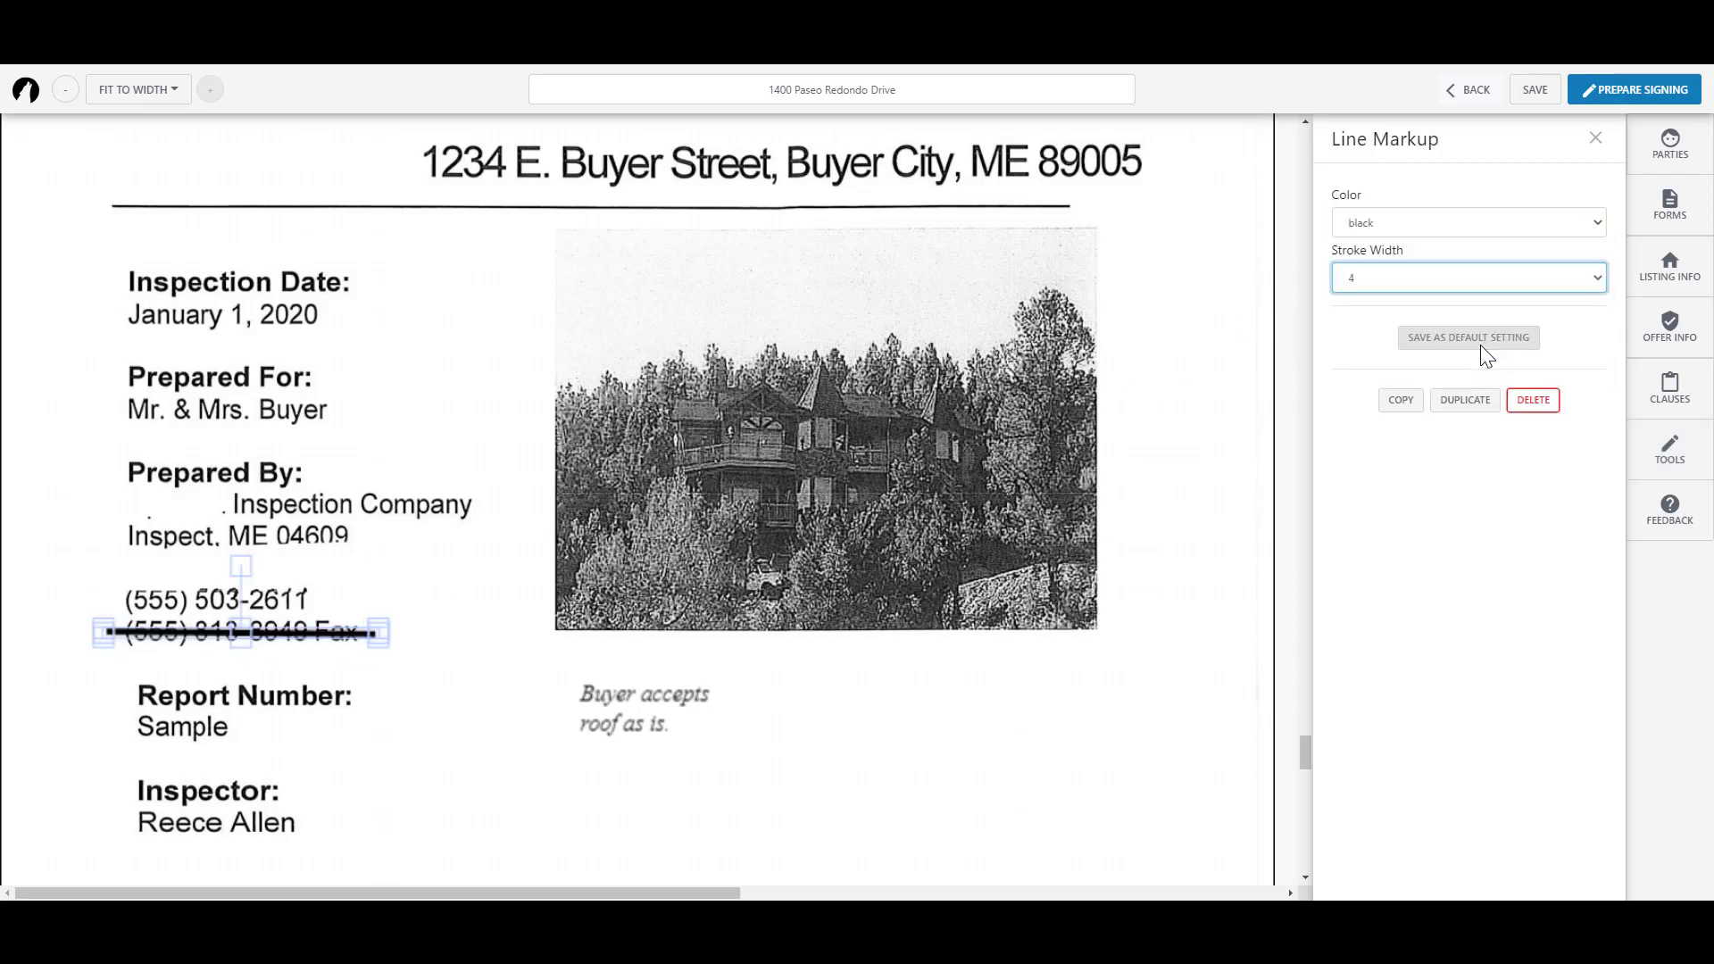
left_click(1091, 716)
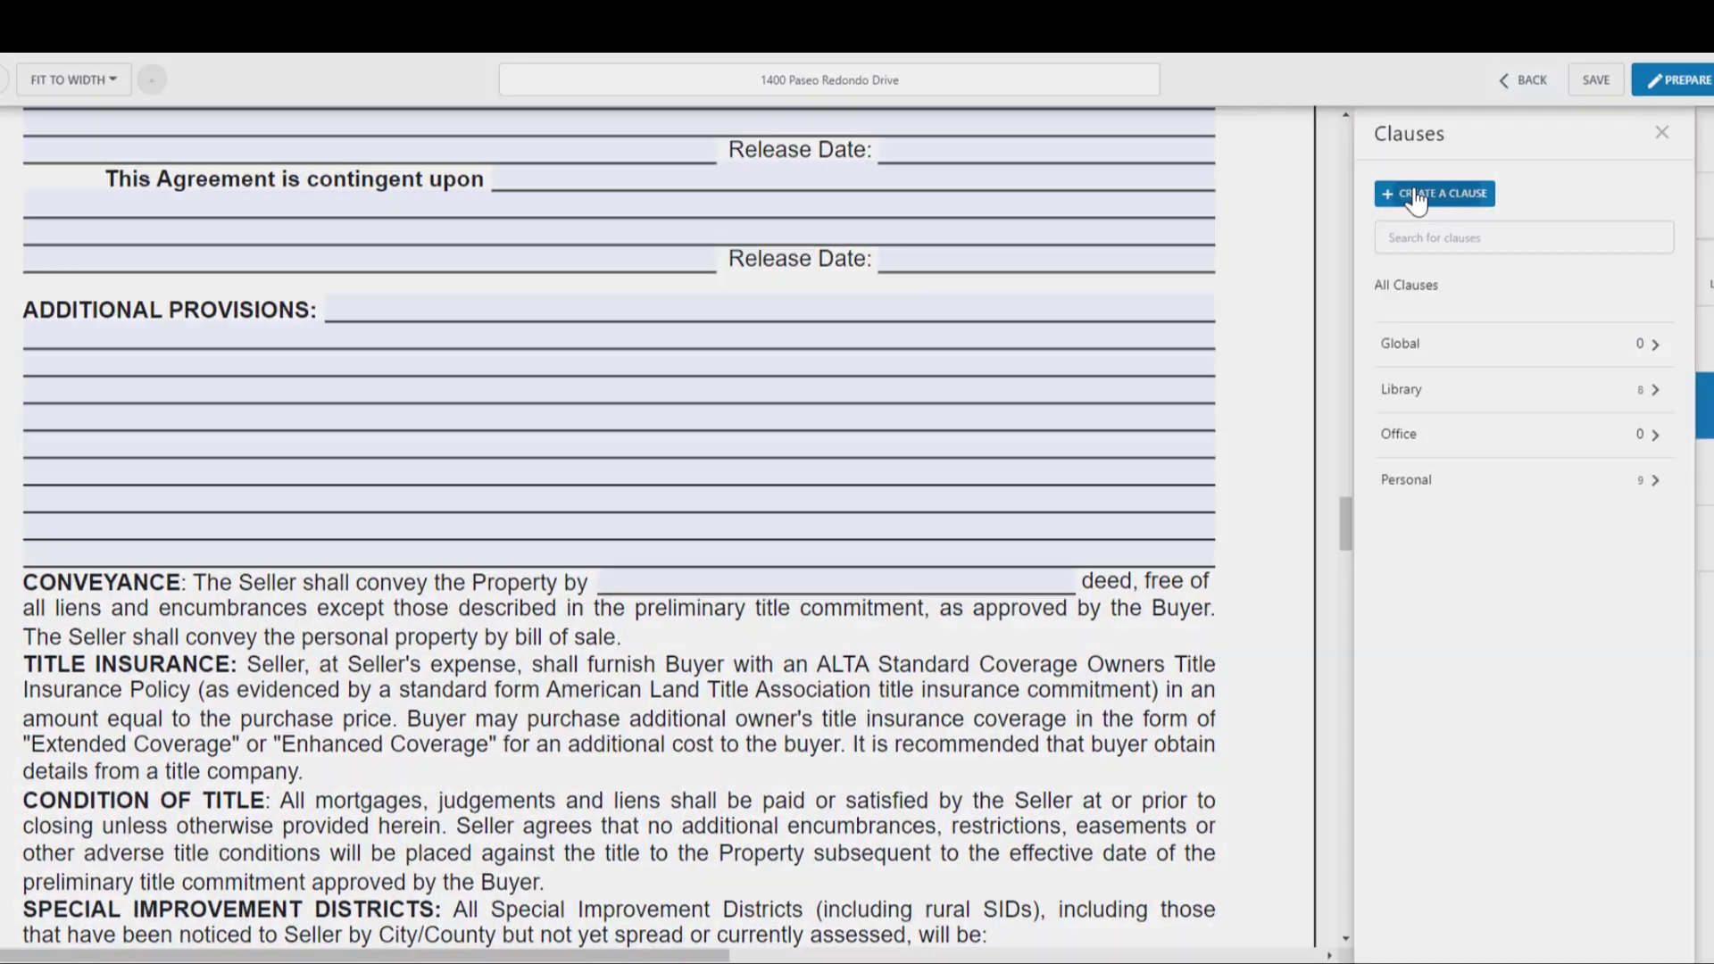
Step: Start a new custom clause titled 'Equipment Removal'
left_click(1417, 196)
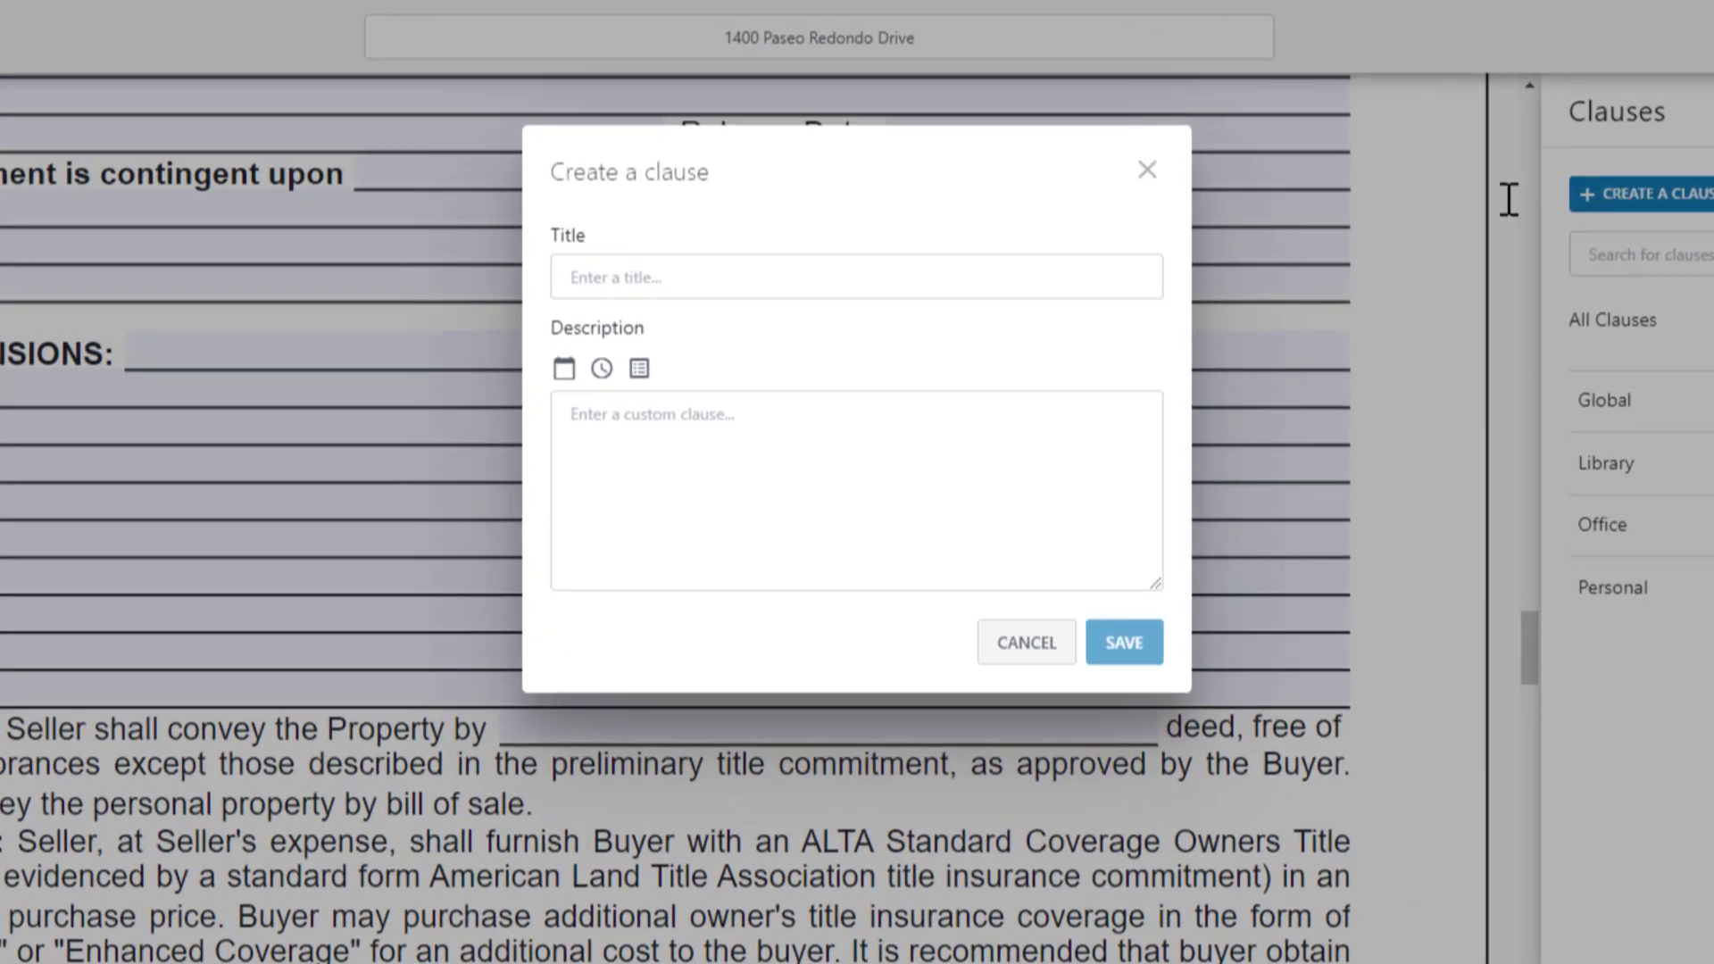
left_click(797, 278)
type("Equip")
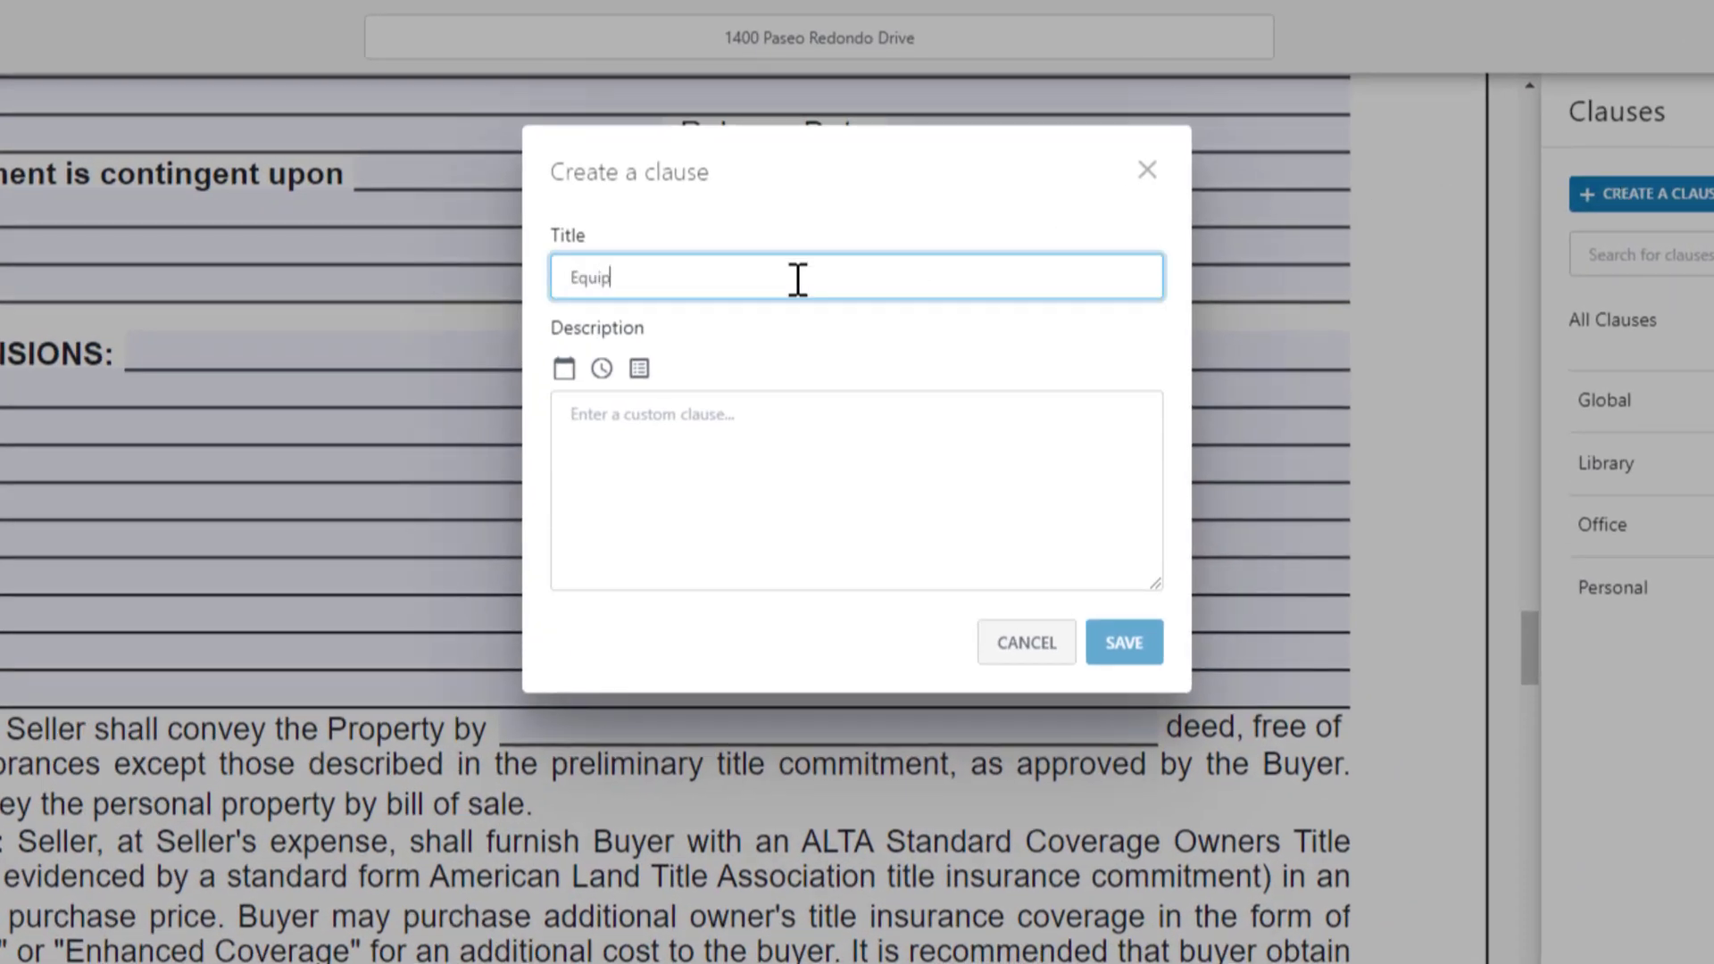
type("ment Removal")
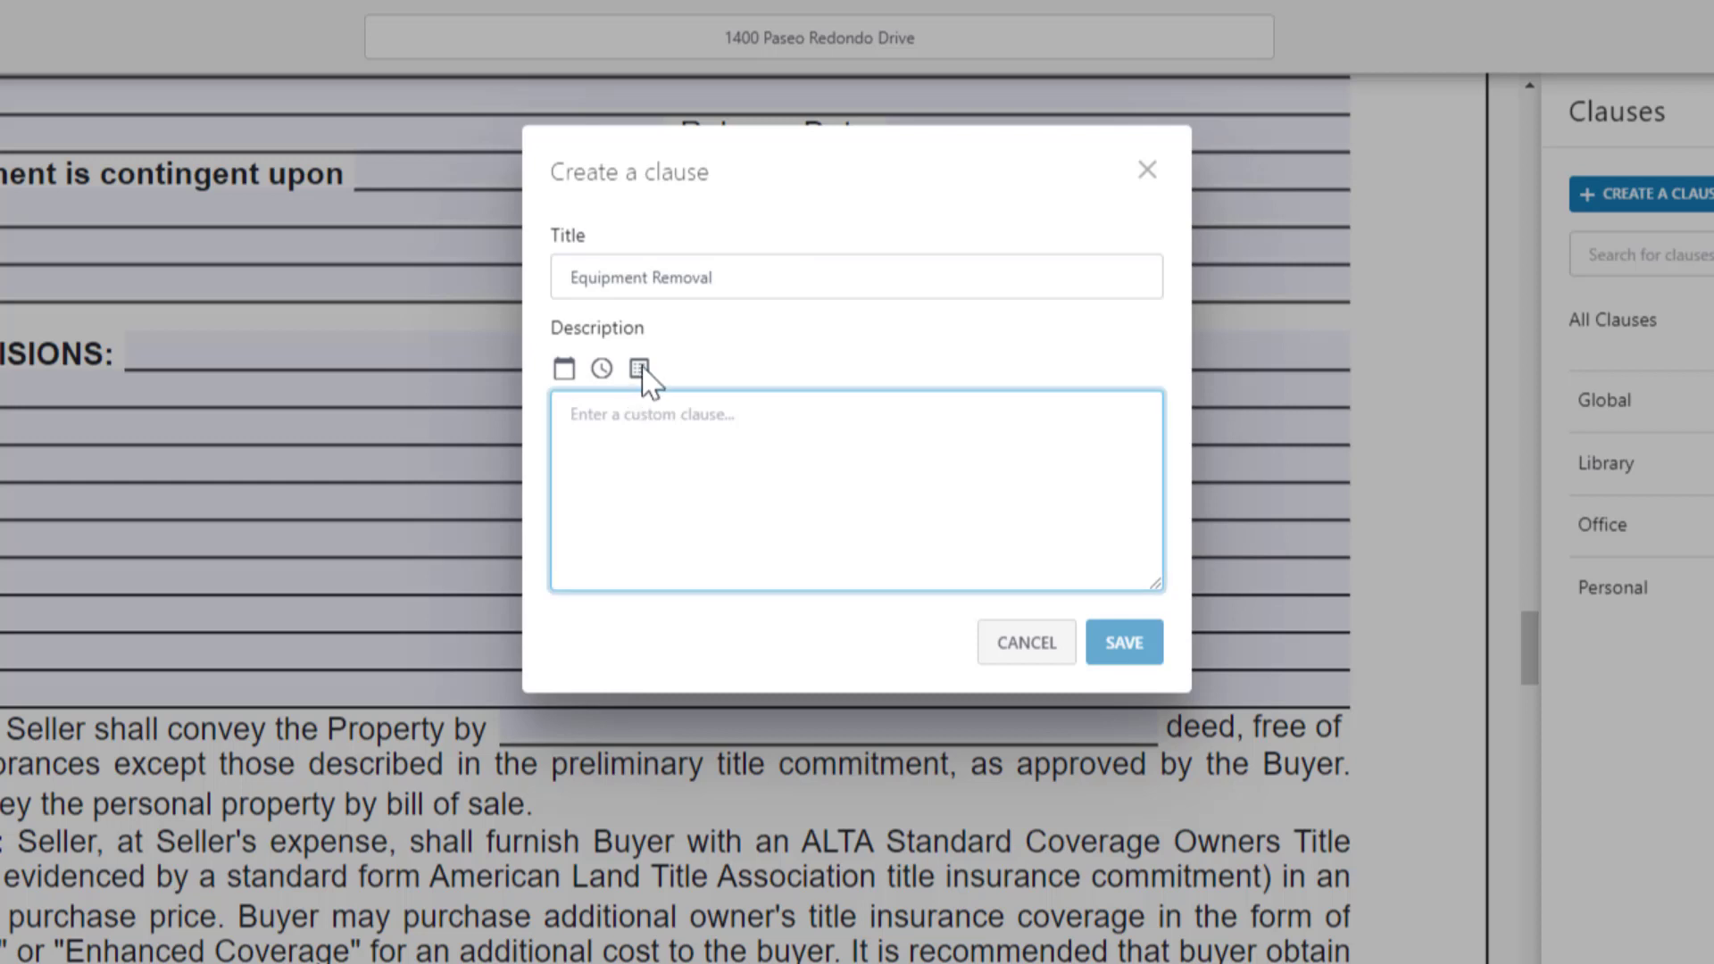
Step: Write the description with a Buyer/Seller choice, 'must remove equipment', date and time fields, and save
left_click(639, 368)
left_click(634, 426)
type("Buyer,$ Seller")
left_click(585, 466)
left_click(786, 414)
type("must remove equipment on the property by")
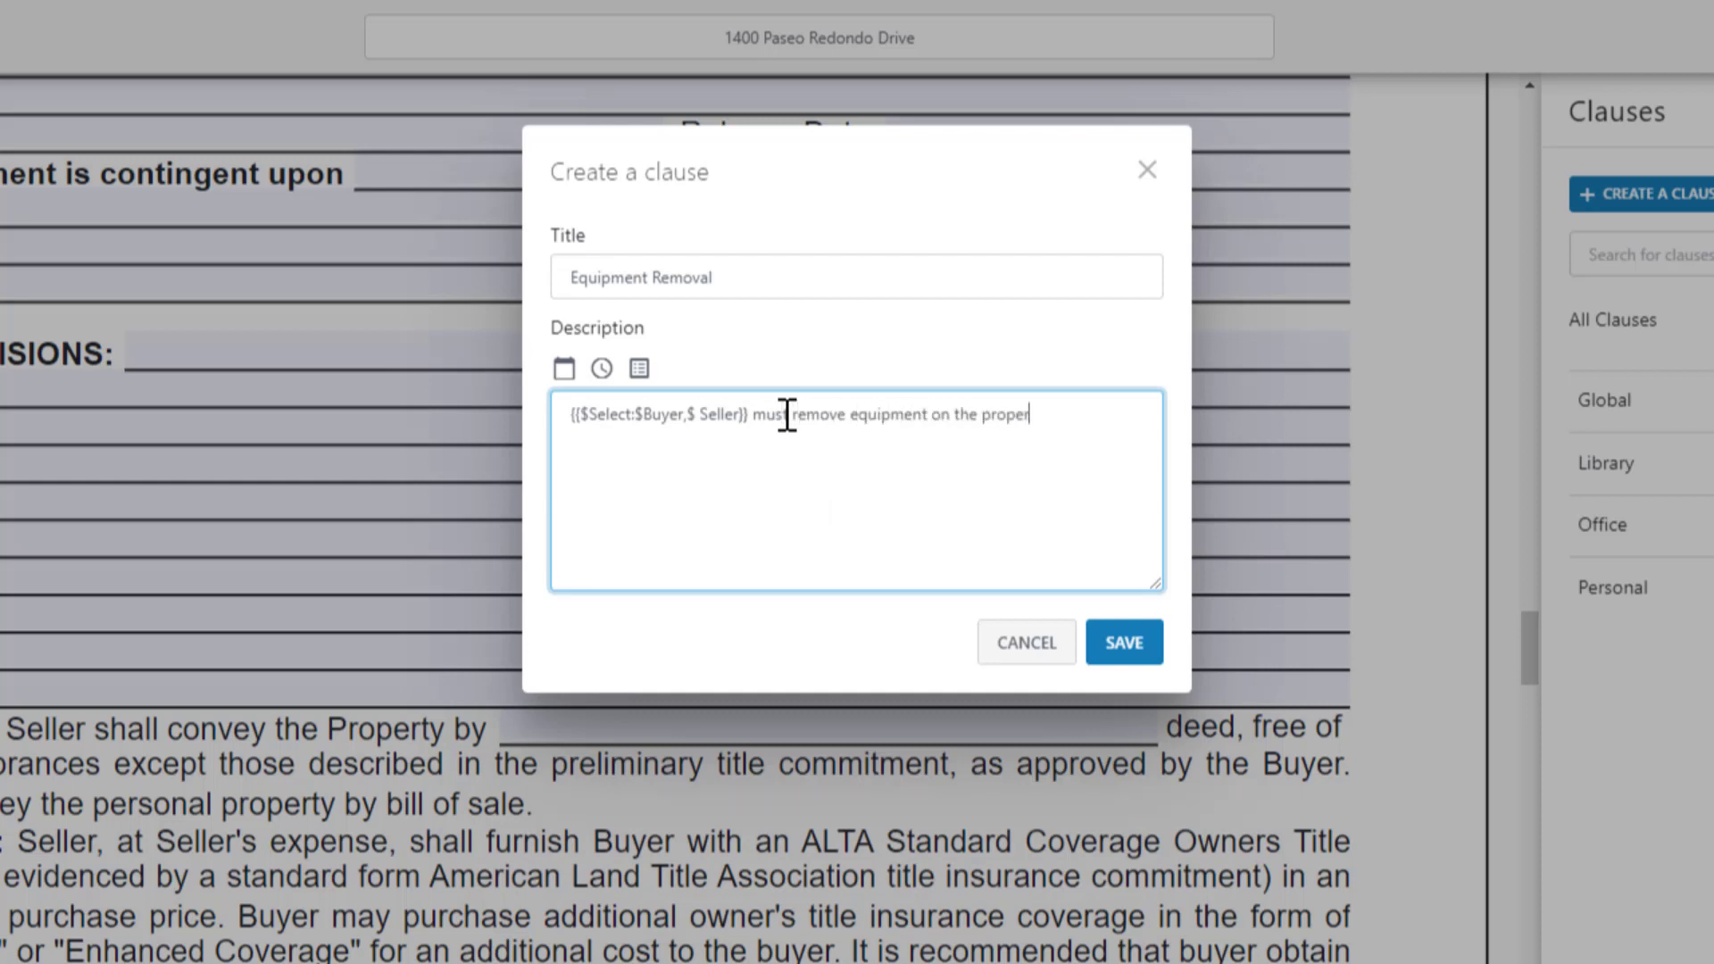
left_click(564, 370)
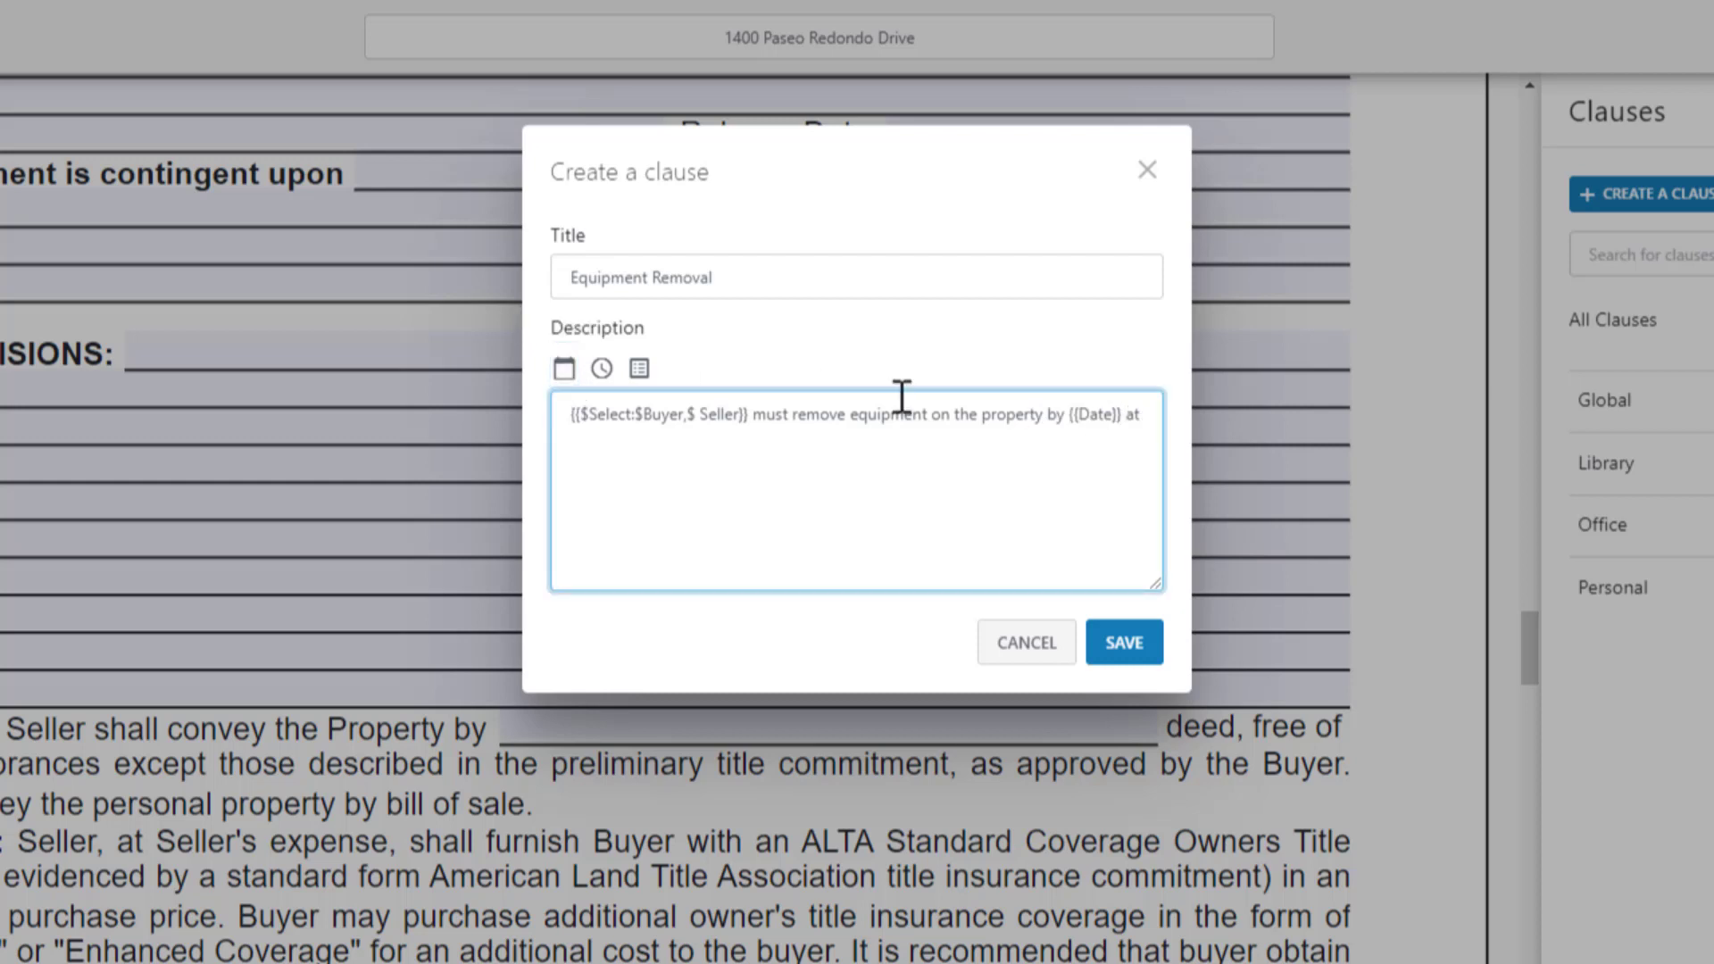
left_click(601, 369)
type(".")
left_click(1119, 658)
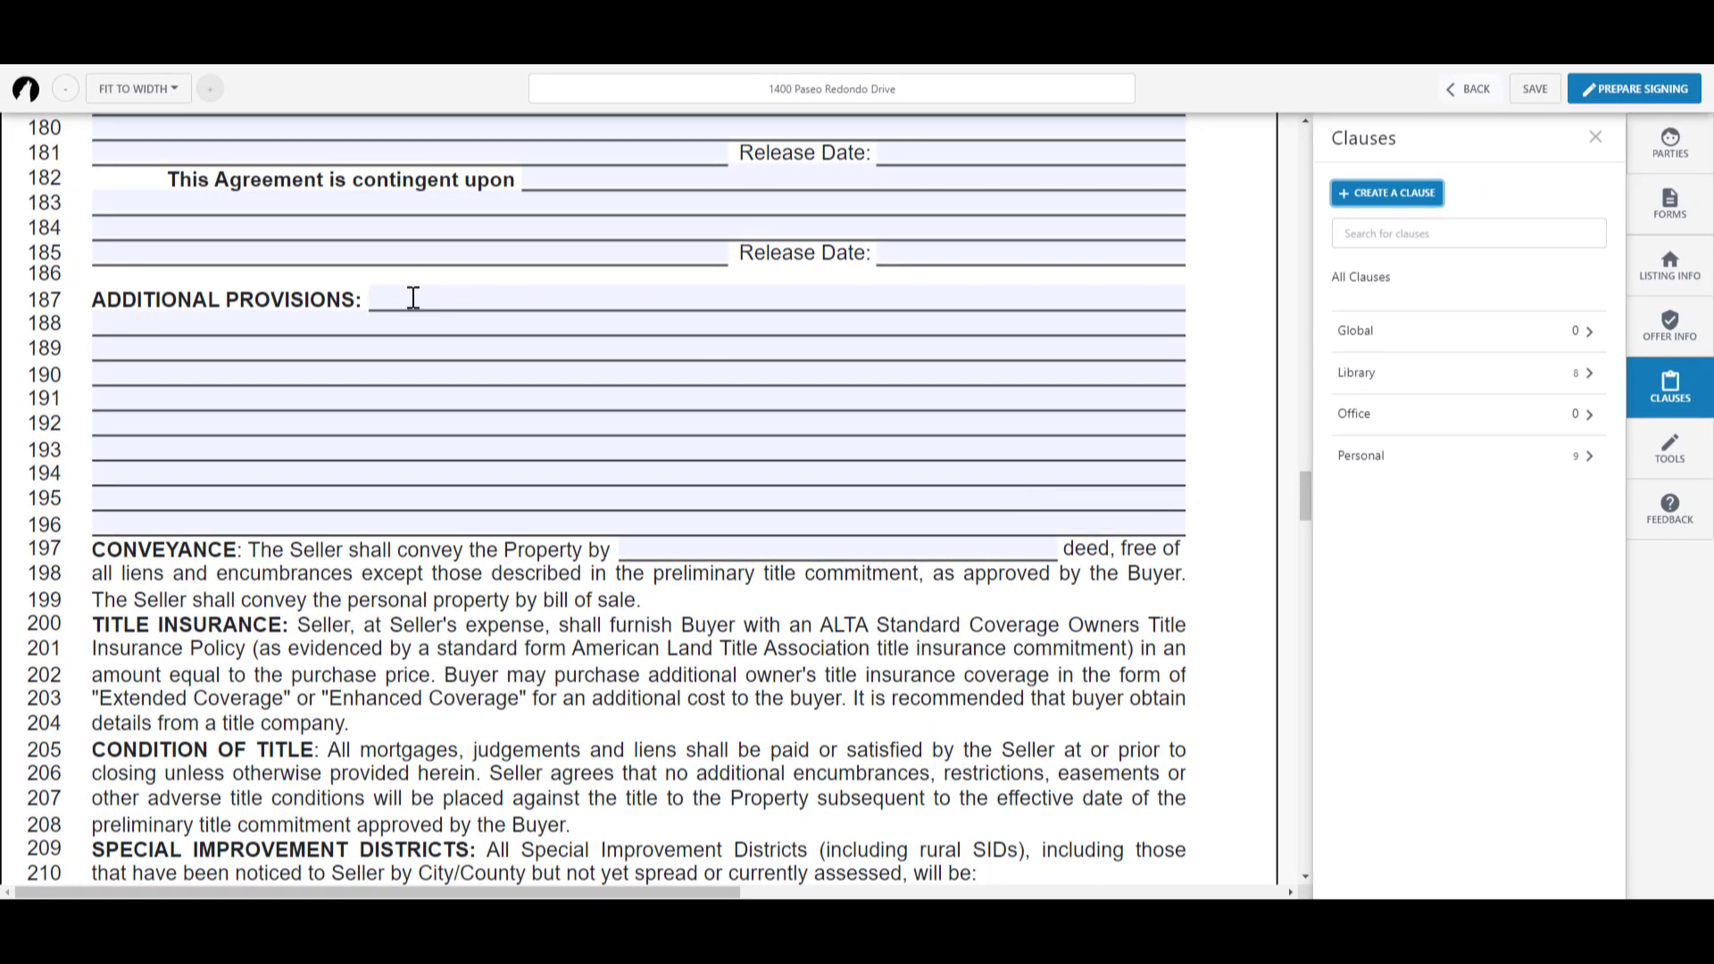
Step: Insert the Personal Equipment Removal clause with Buyer, Jun 03 2022 and 05:00PM
left_click(413, 297)
left_click(192, 271)
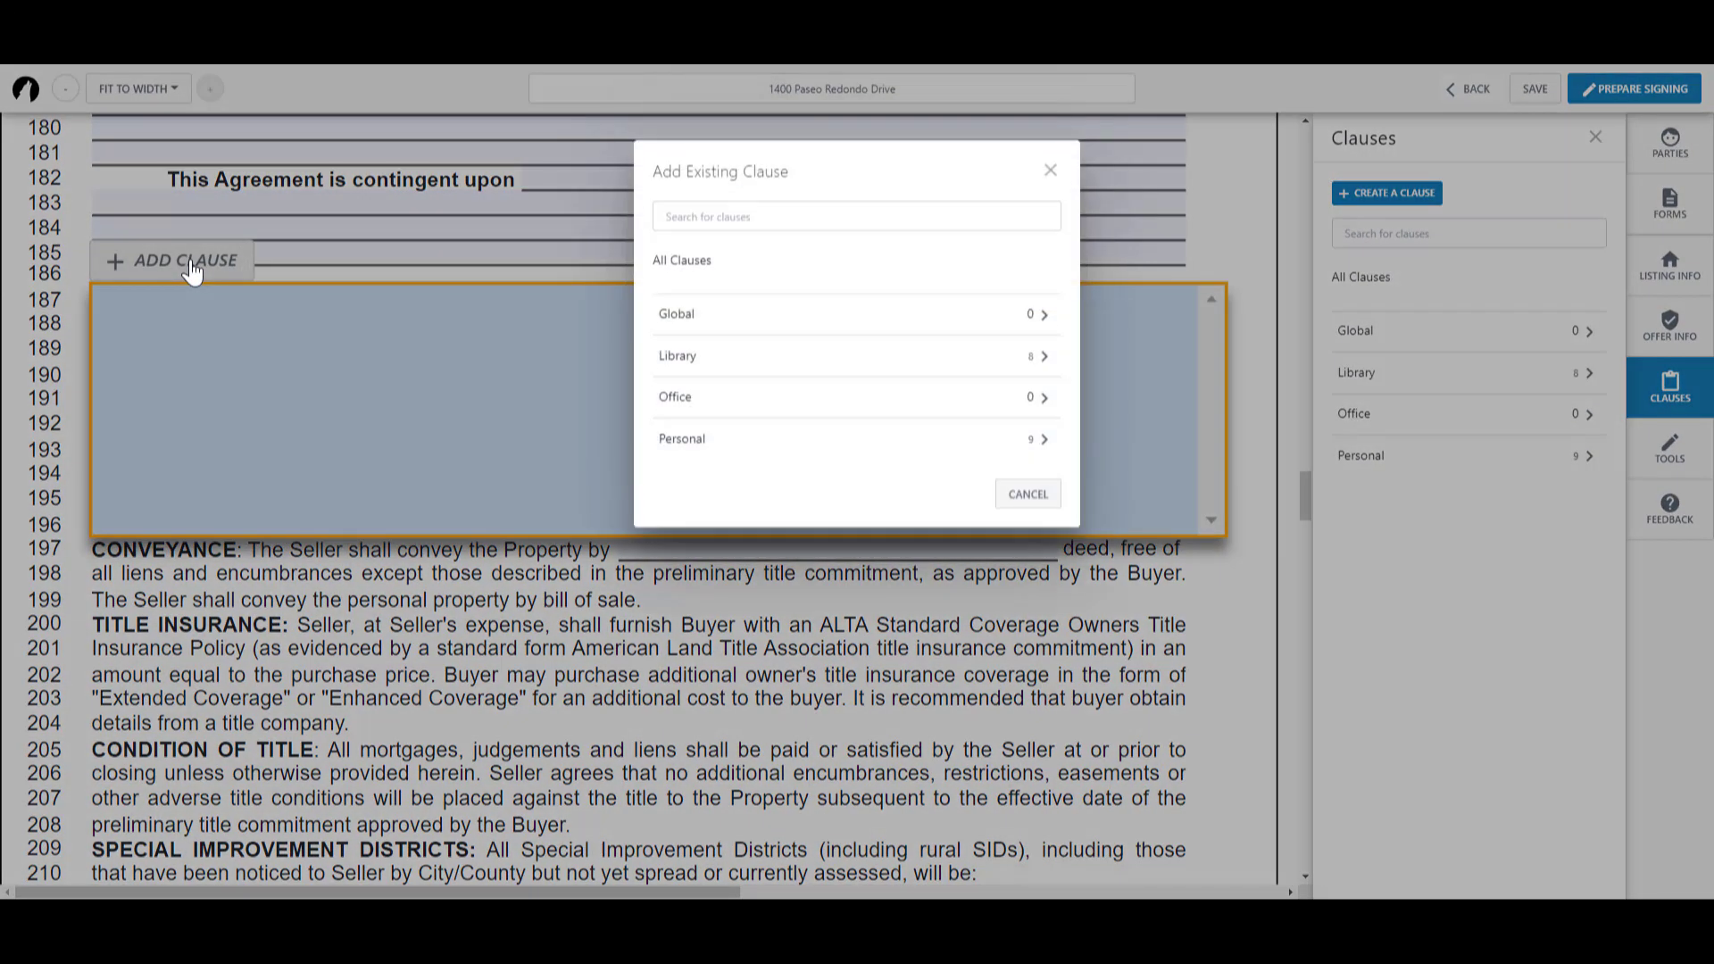
left_click(716, 443)
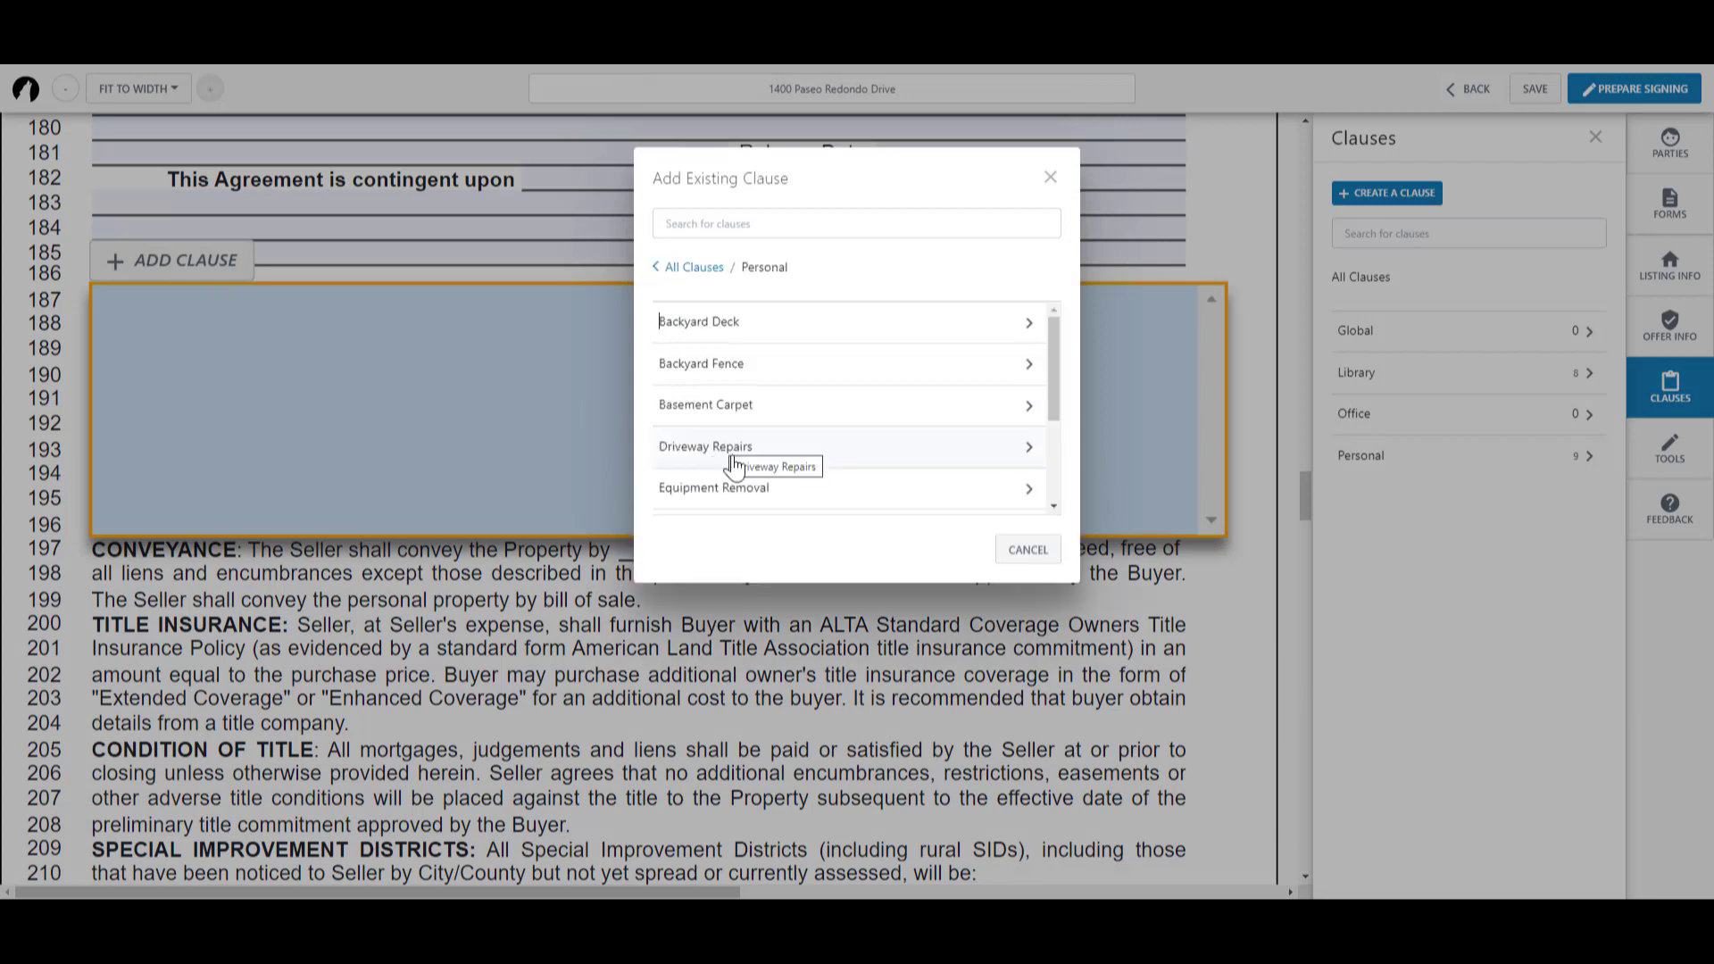
left_click(799, 489)
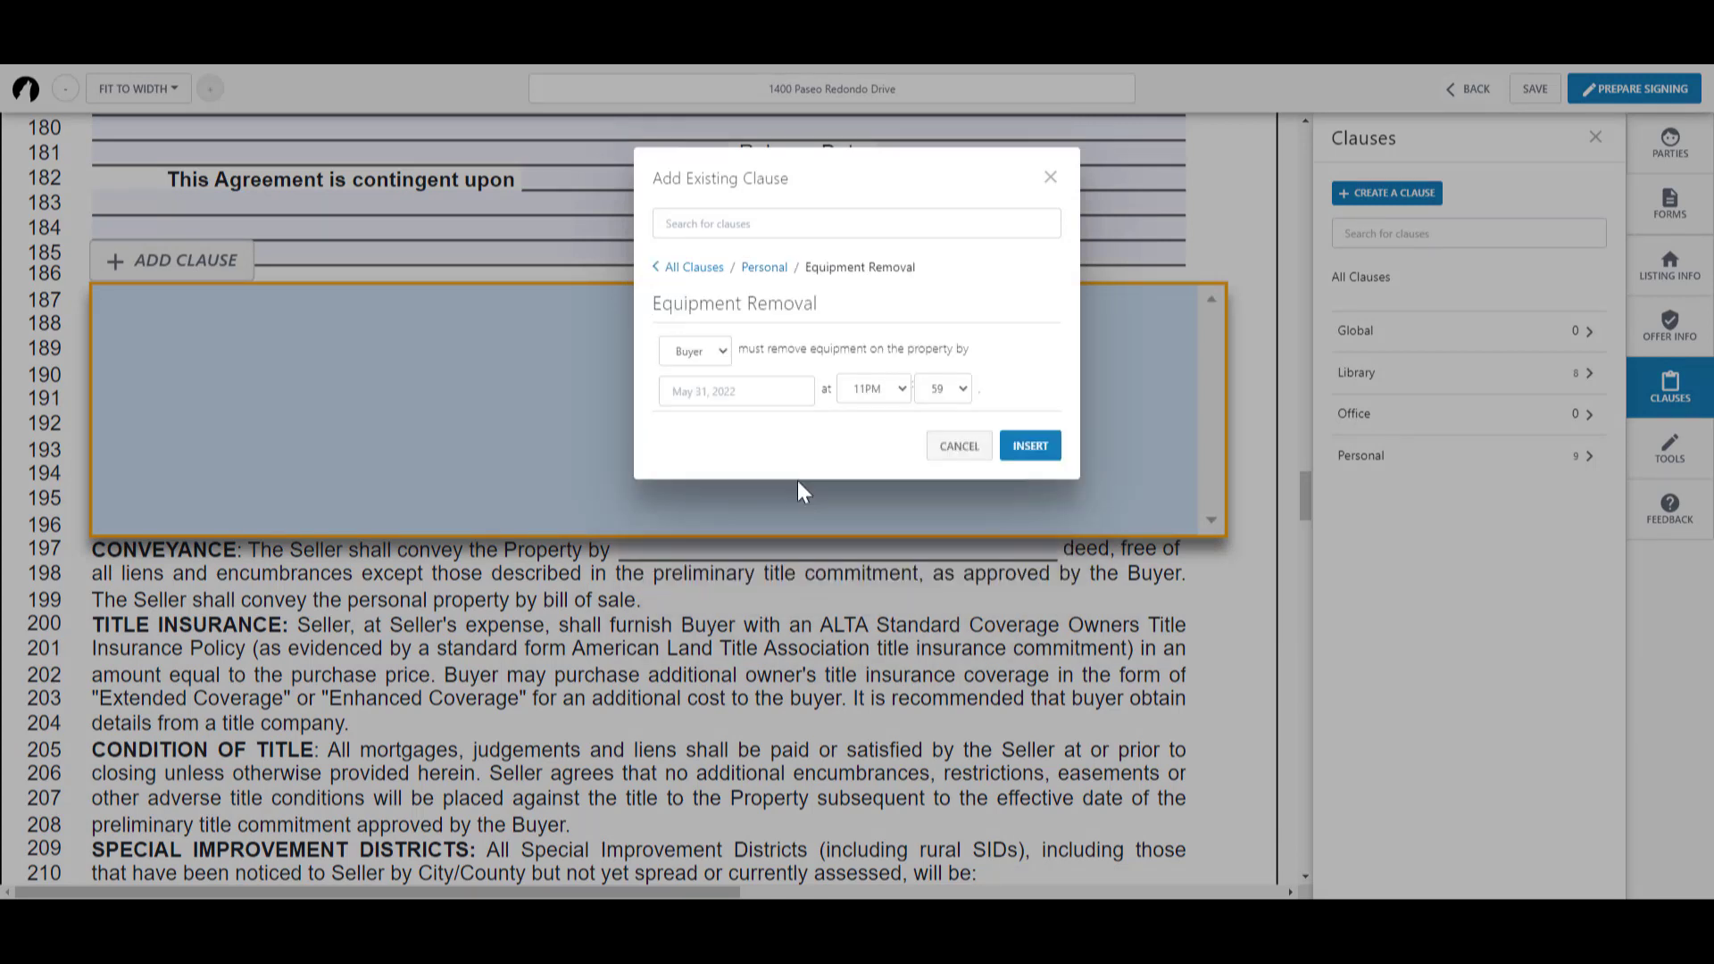
left_click(722, 390)
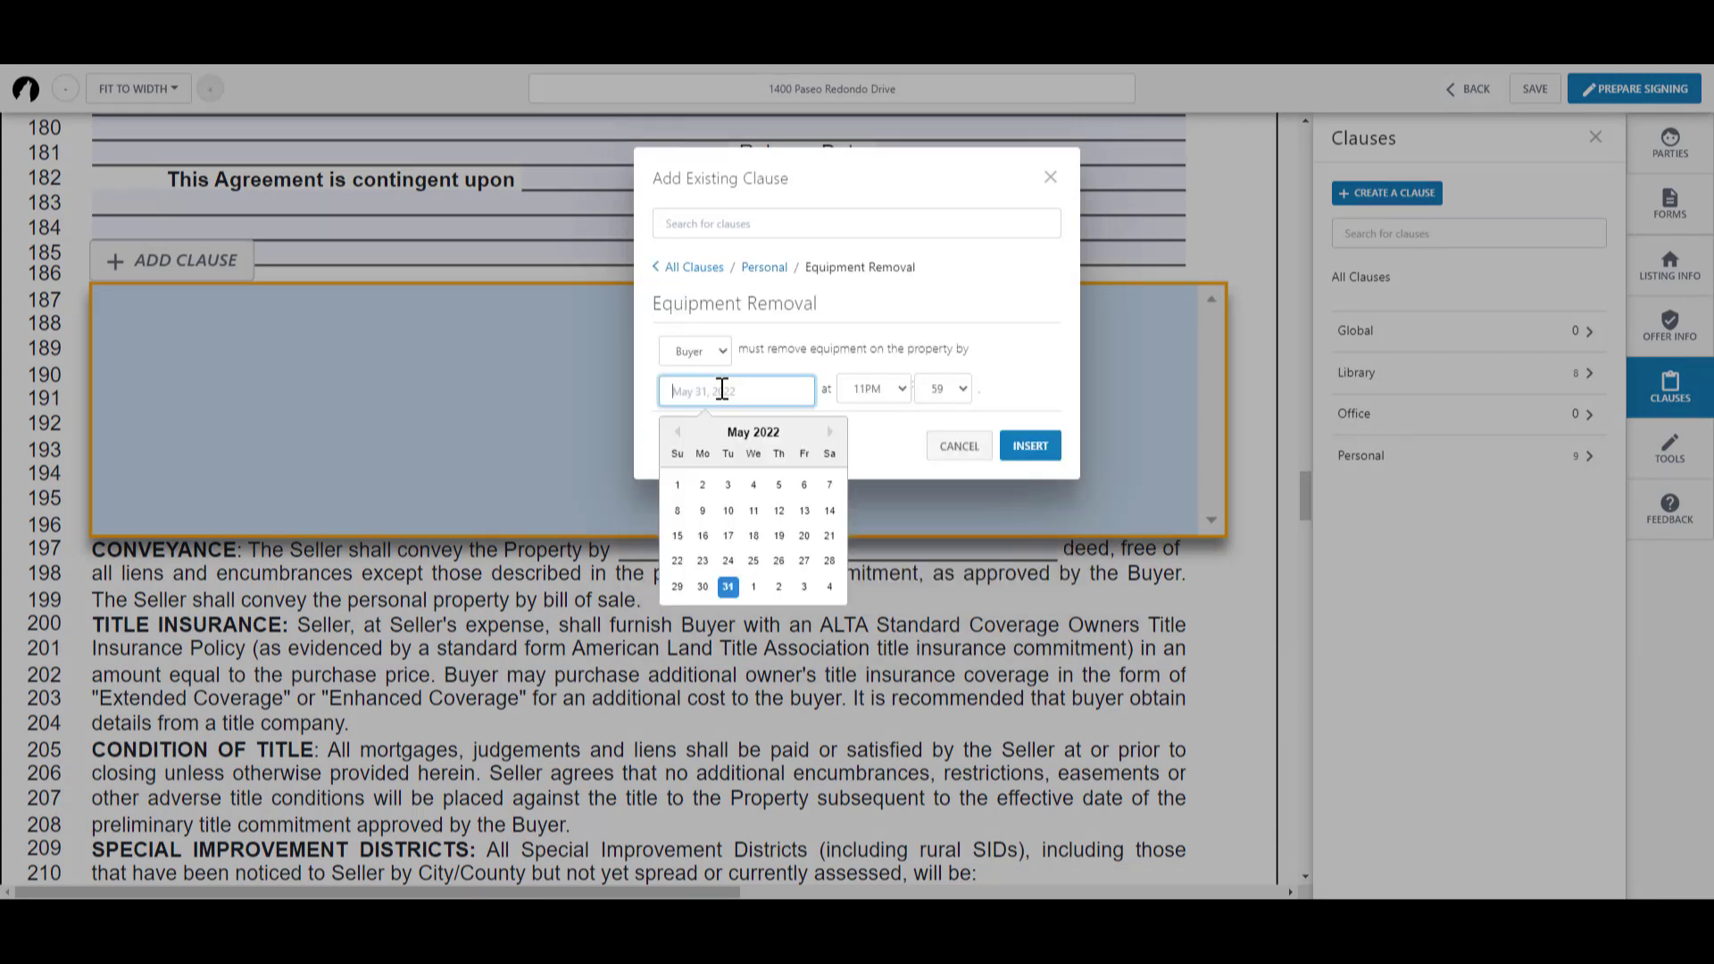
left_click(804, 586)
left_click(902, 395)
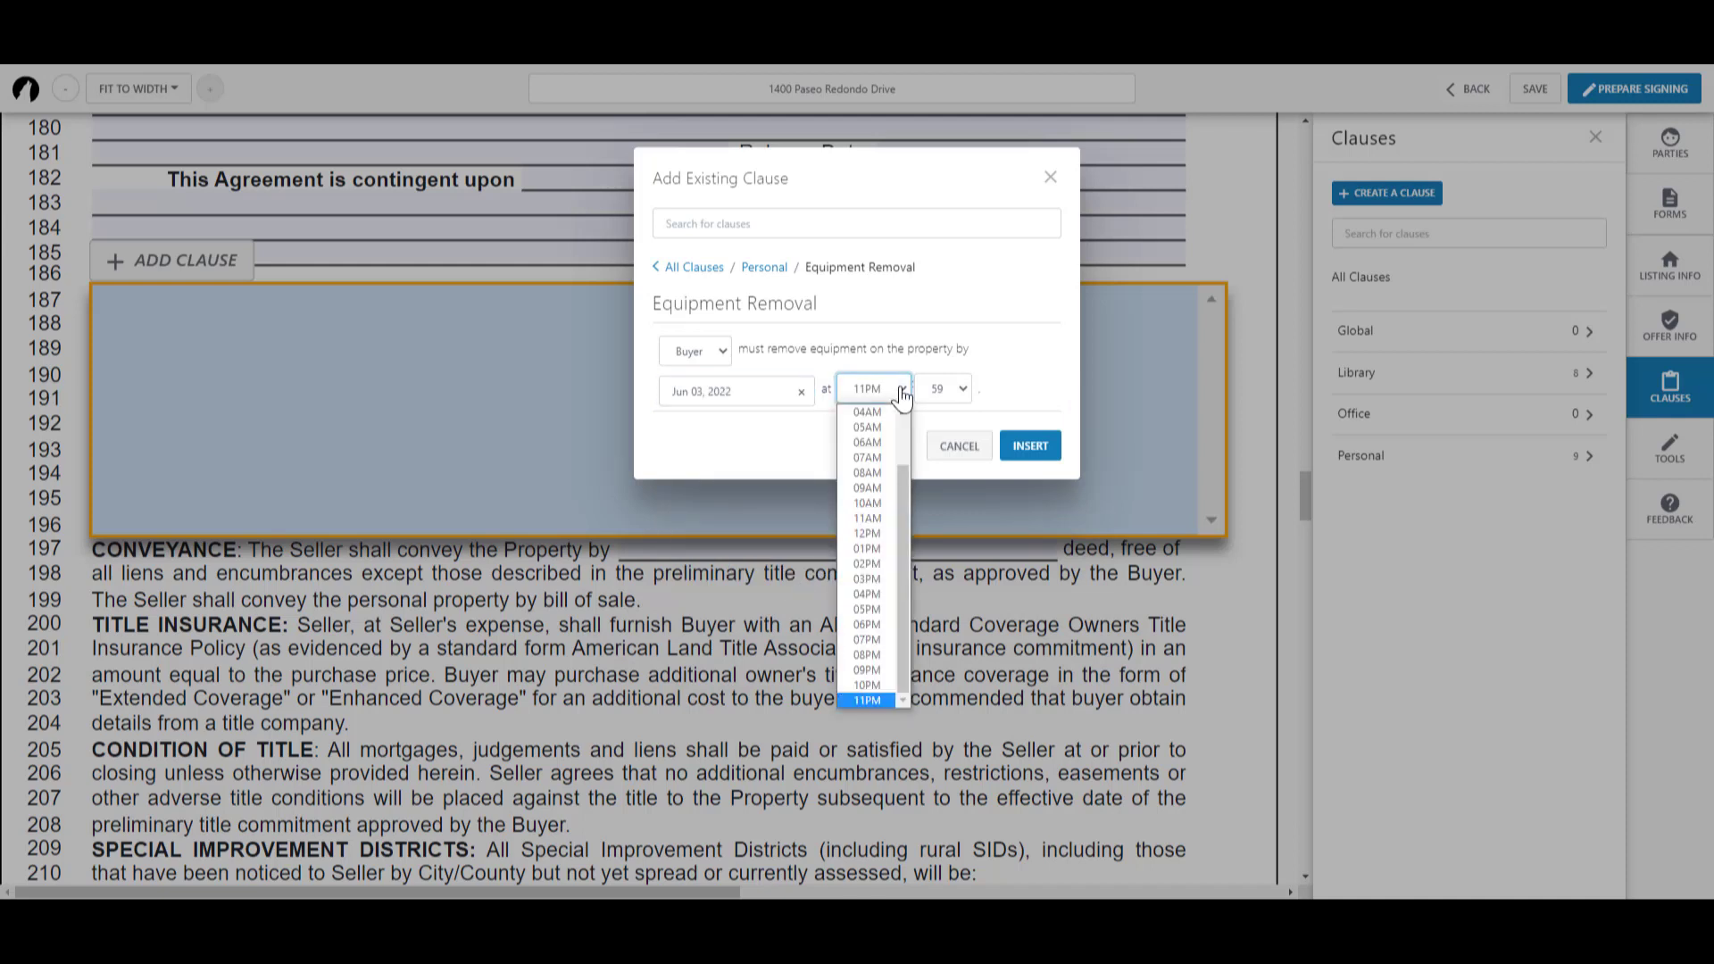
left_click(871, 609)
left_click(955, 395)
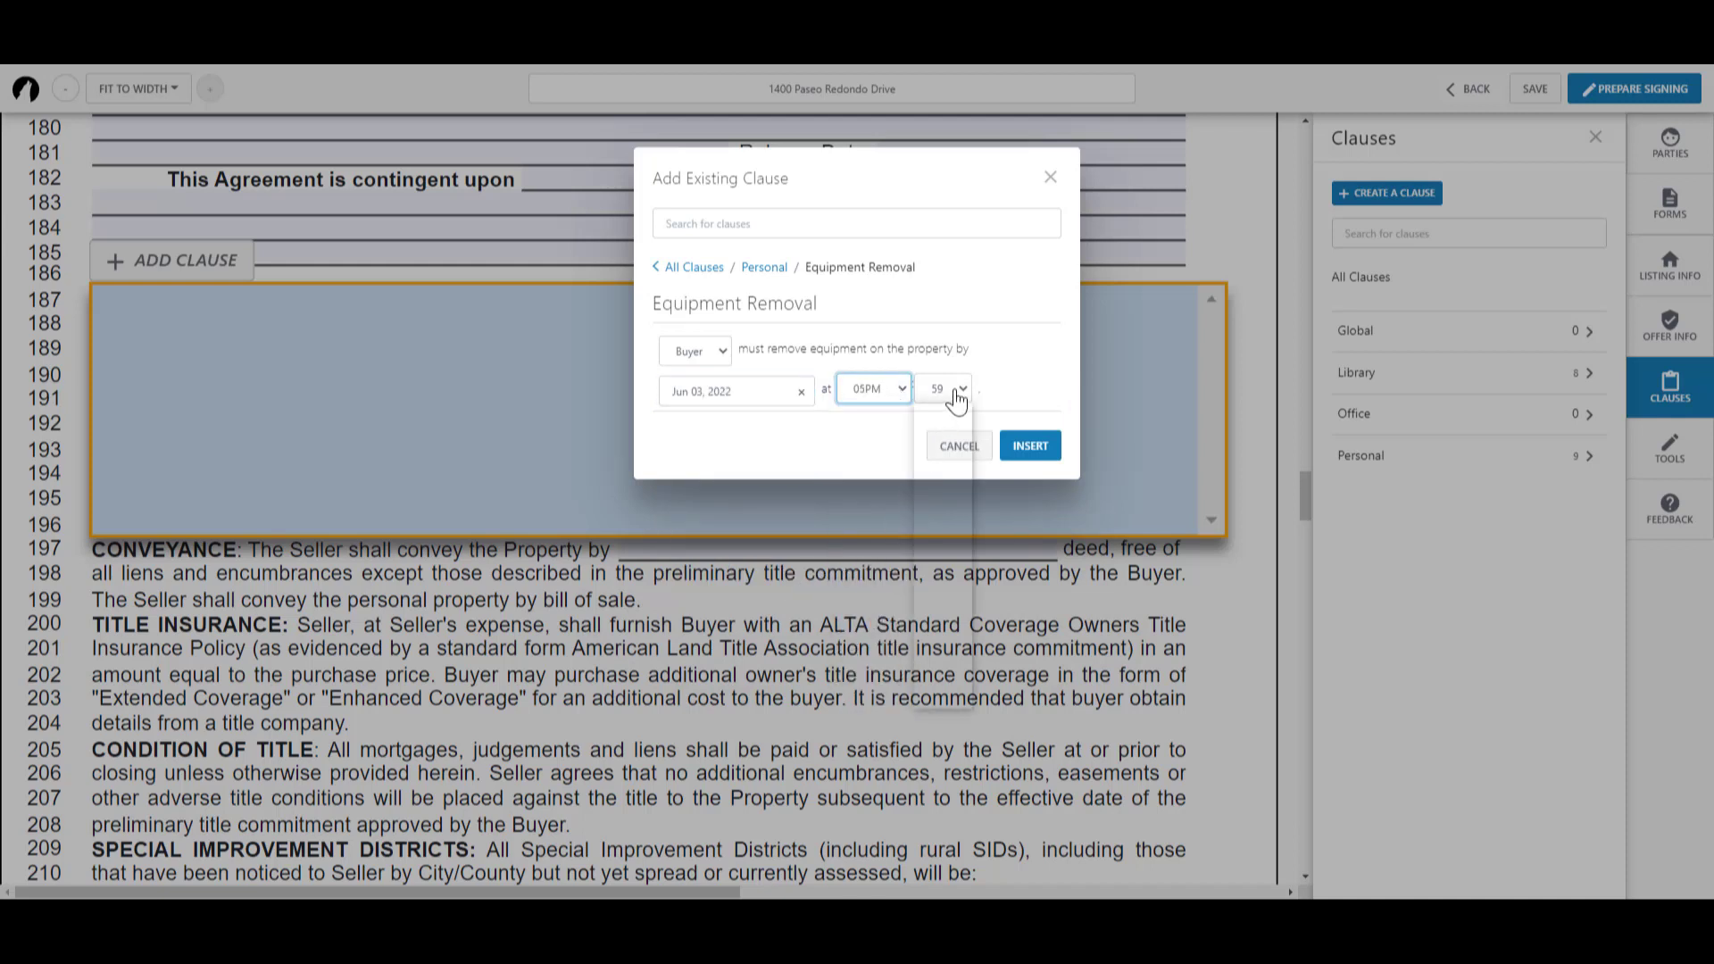
left_click(948, 418)
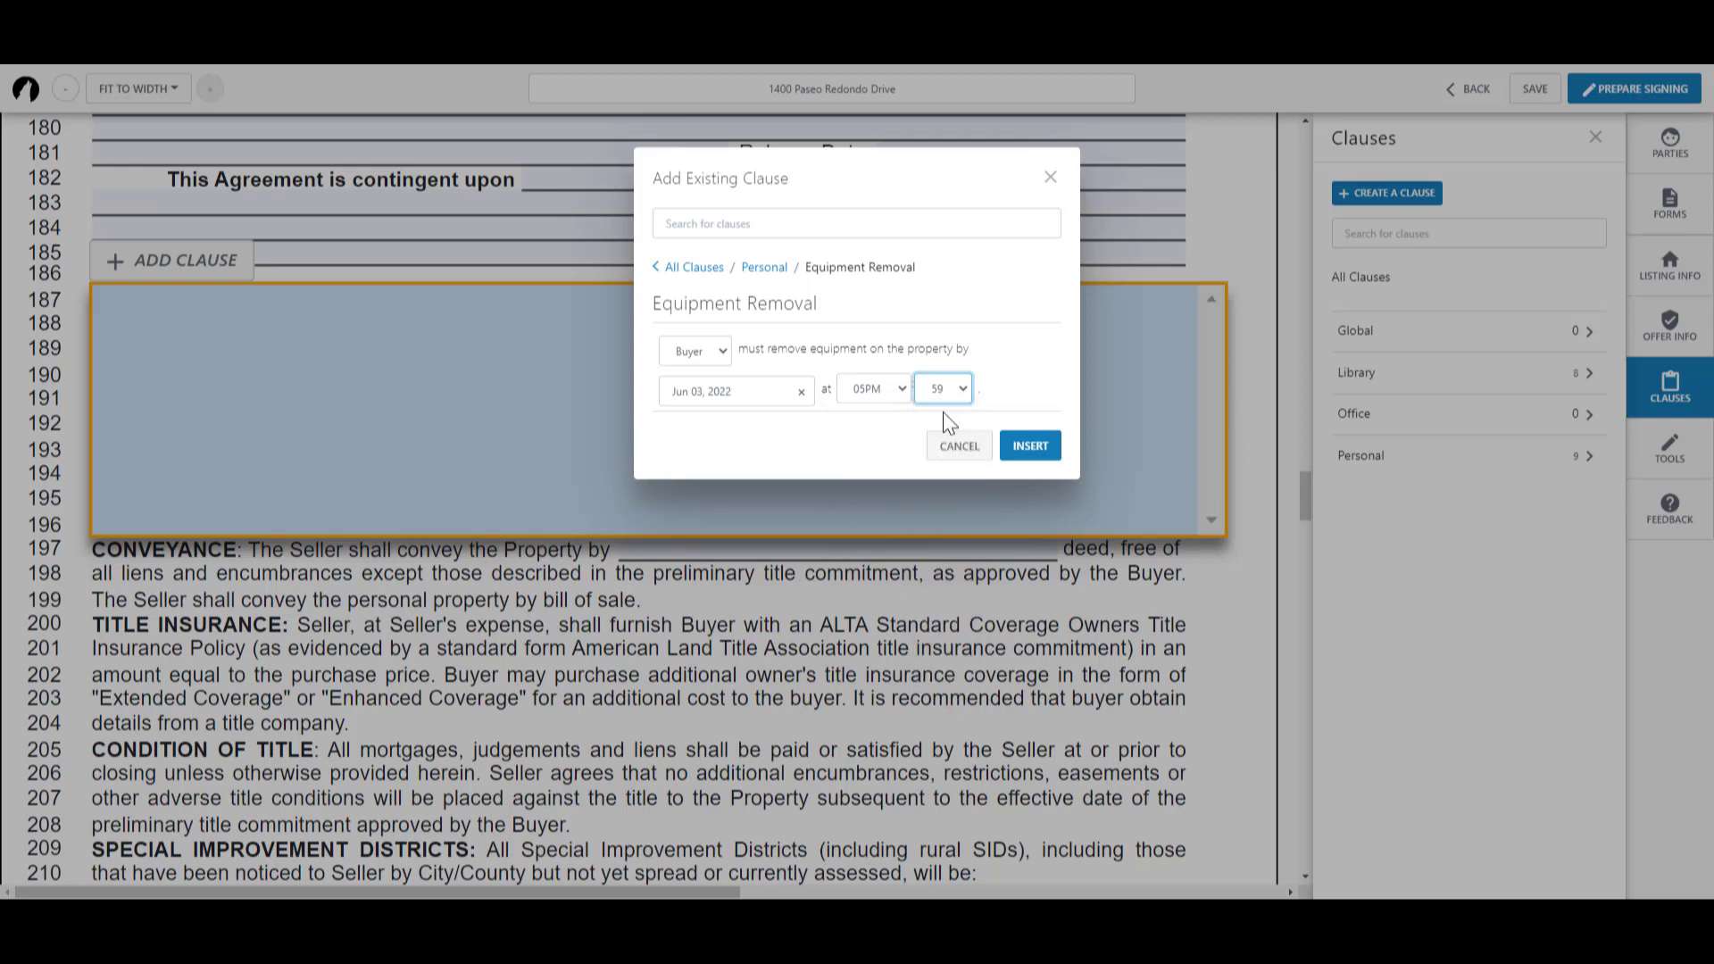
left_click(1031, 447)
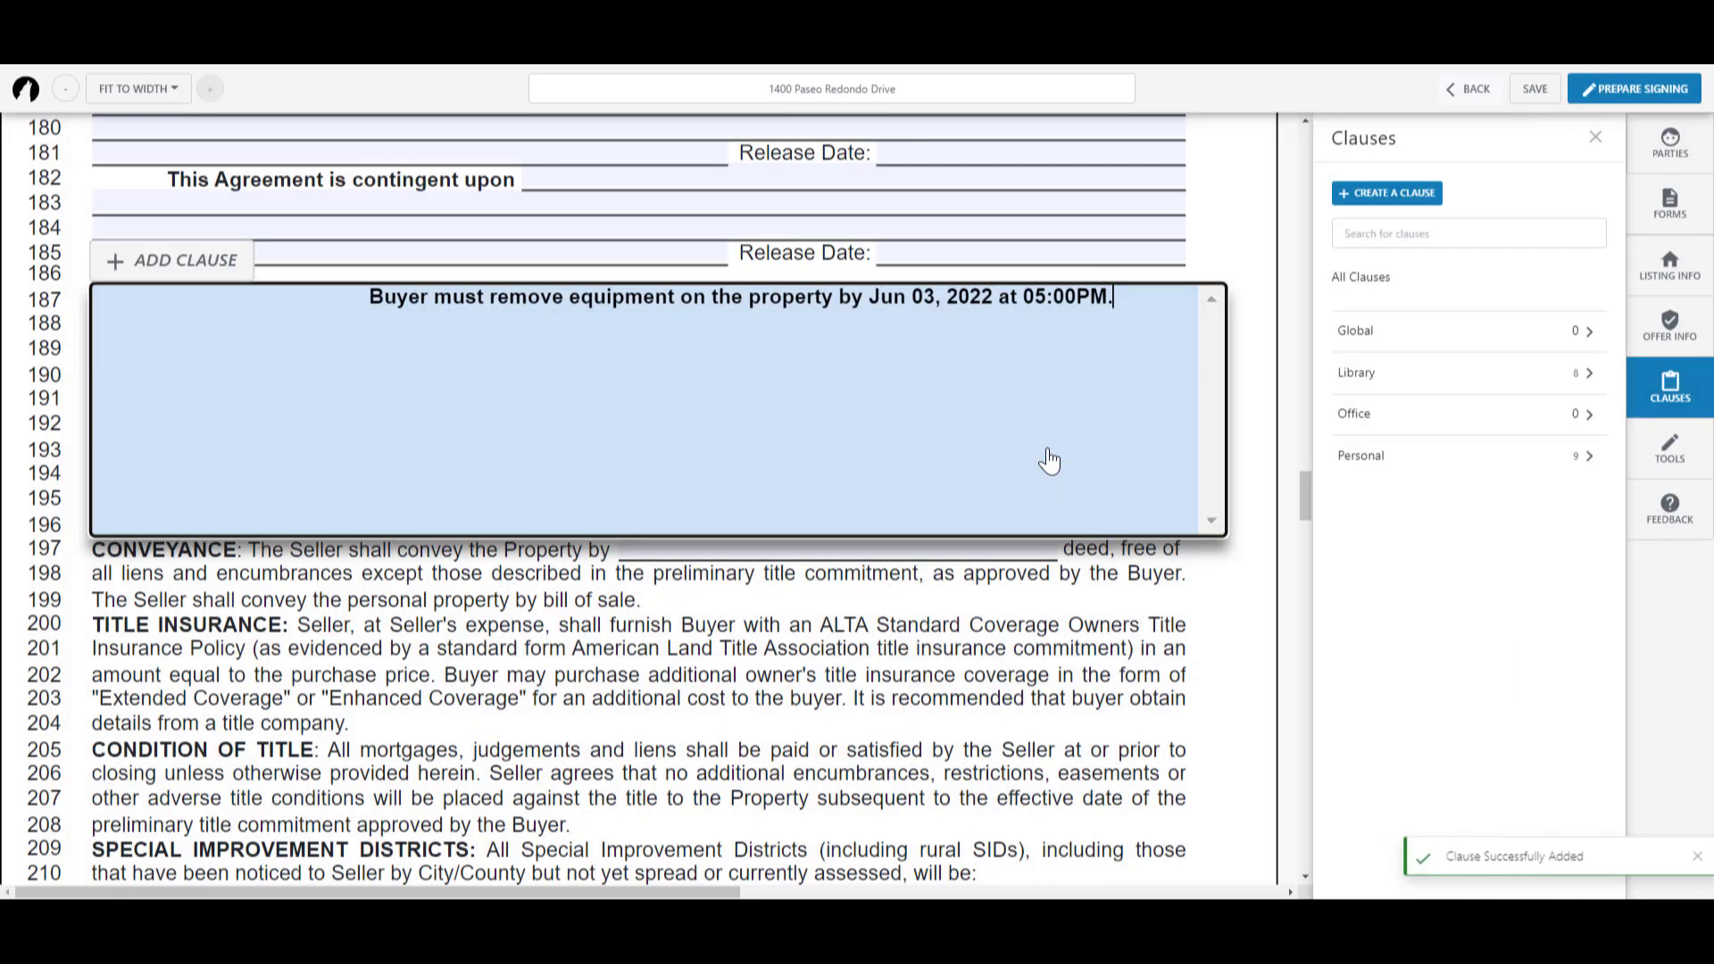